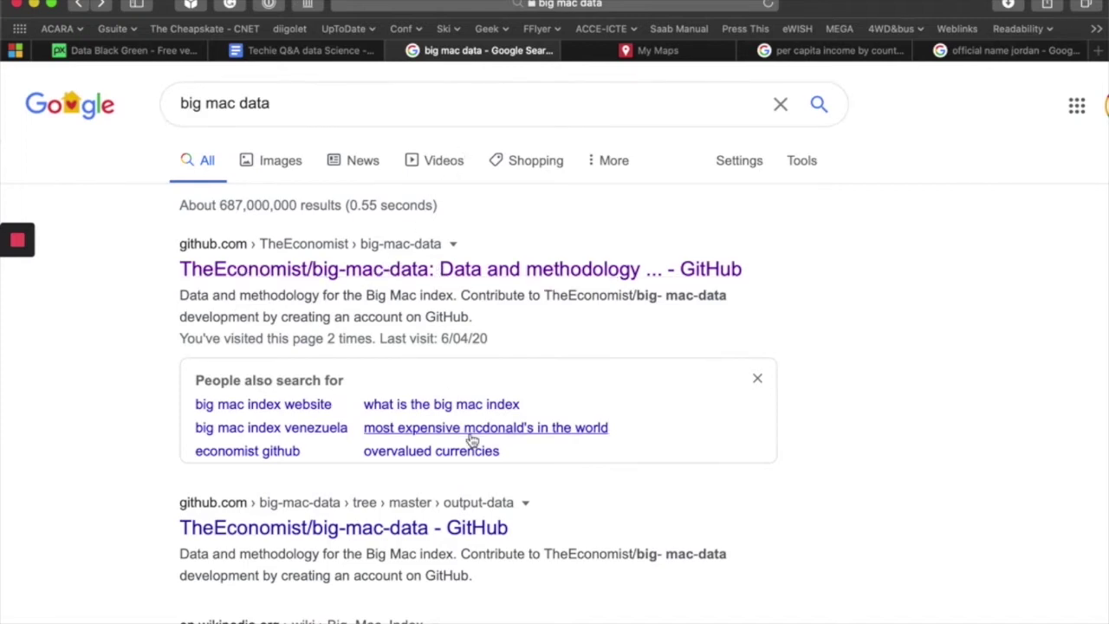
Step: Review the "big mac data" search results and open TheEconomist/big-mac-data repository on GitHub
scroll(471, 440, down, 2)
scroll(471, 440, down, 2)
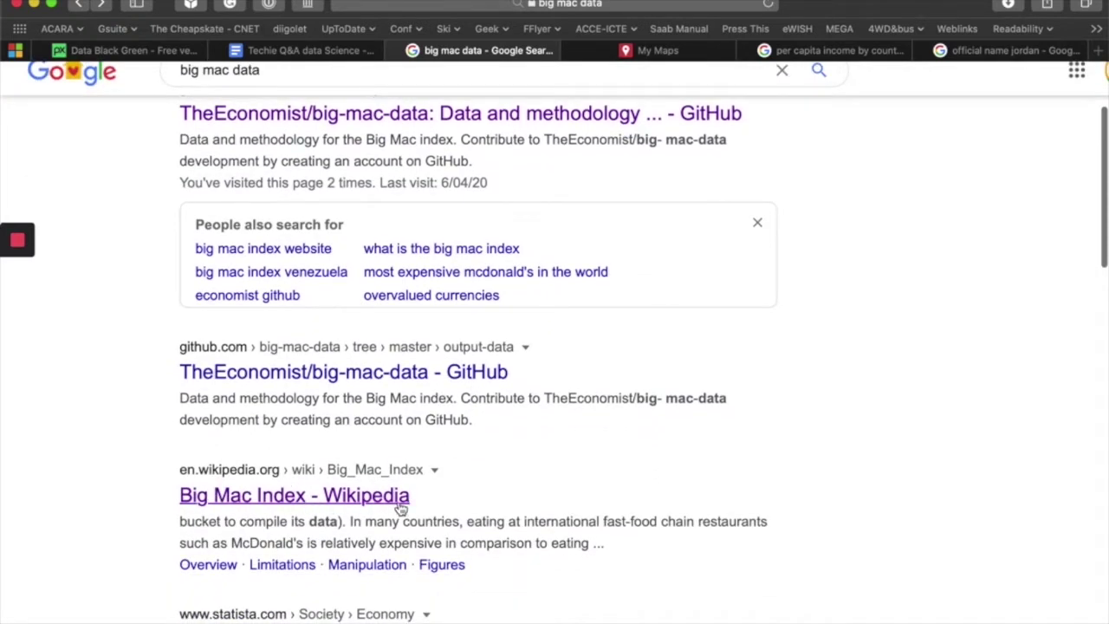
scroll(400, 509, down, 5)
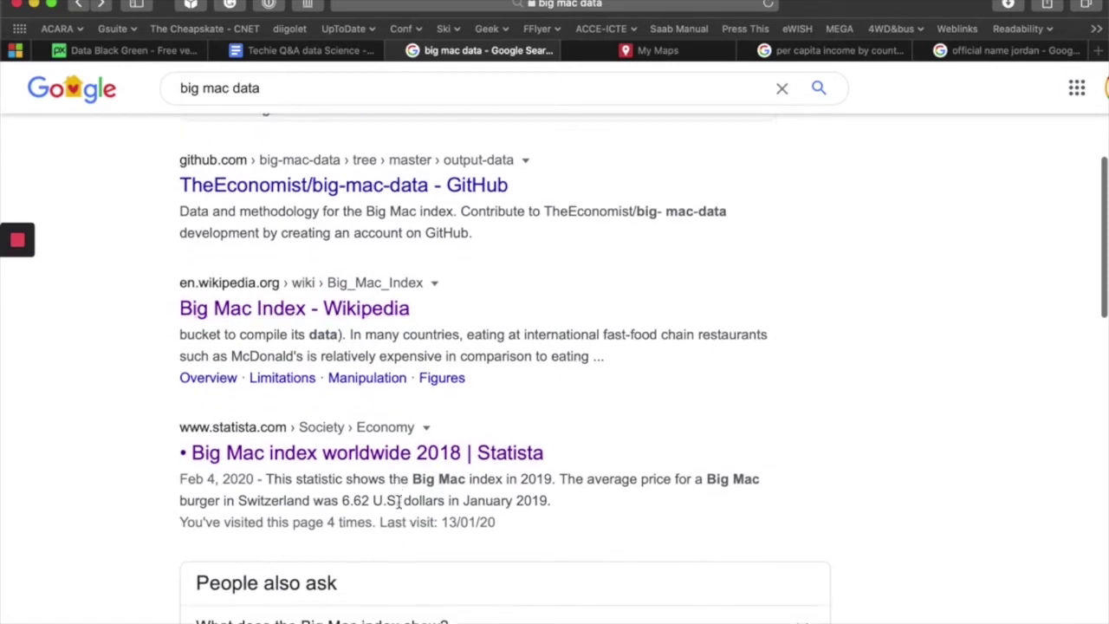
scroll(400, 509, up, 7)
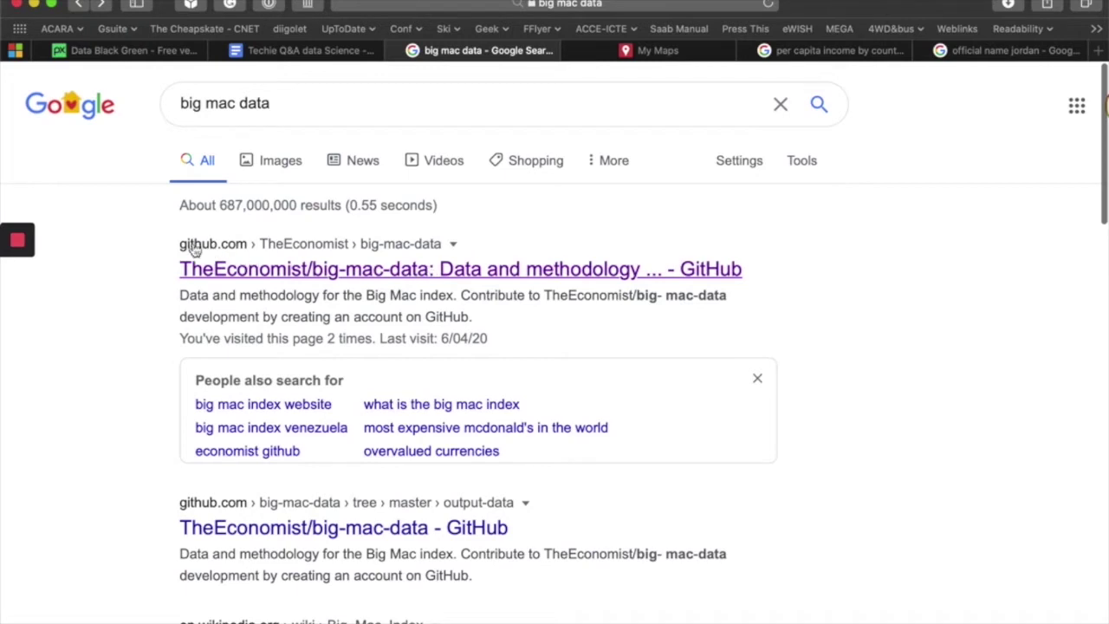
click(421, 273)
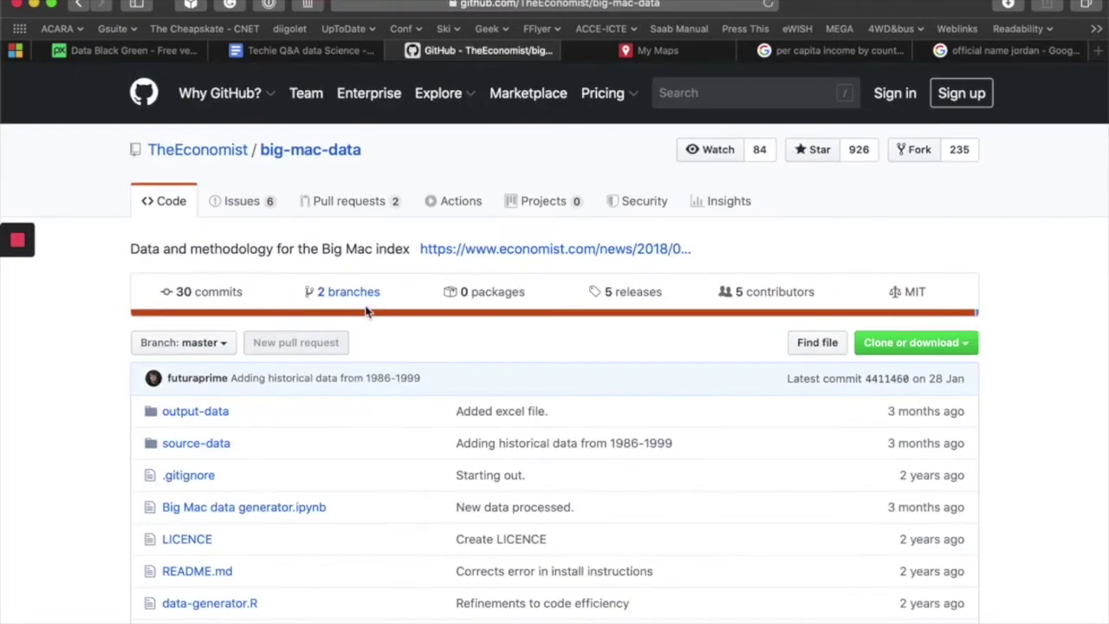
Step: Read the README's source data, output files and codebook sections, and highlight the definition of the dollar_price variable
scroll(369, 327, down, 4)
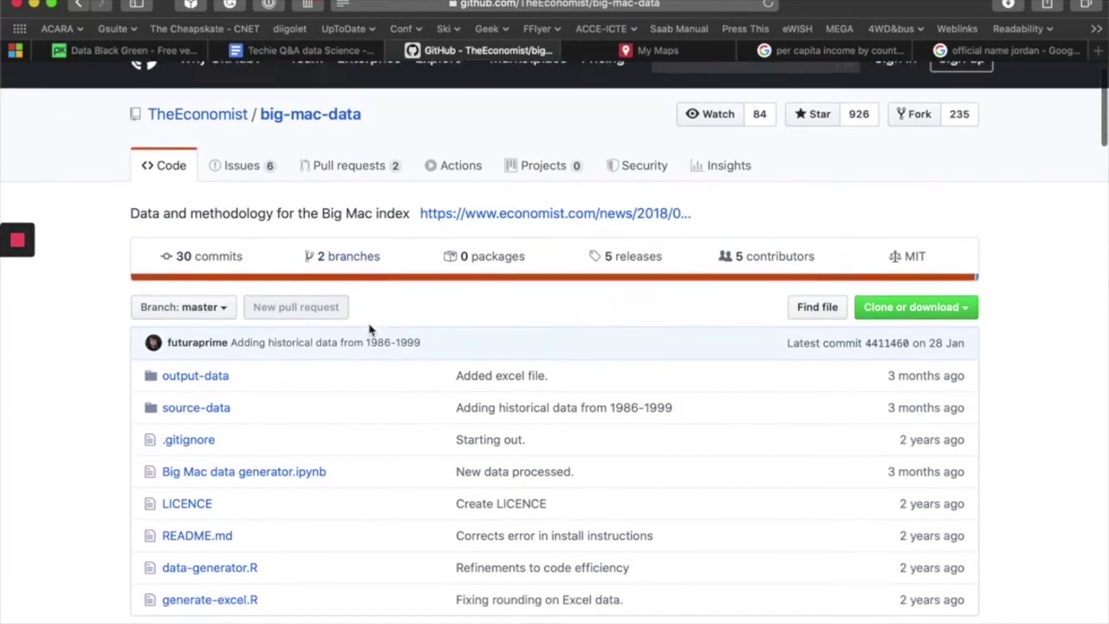
scroll(369, 329, down, 5)
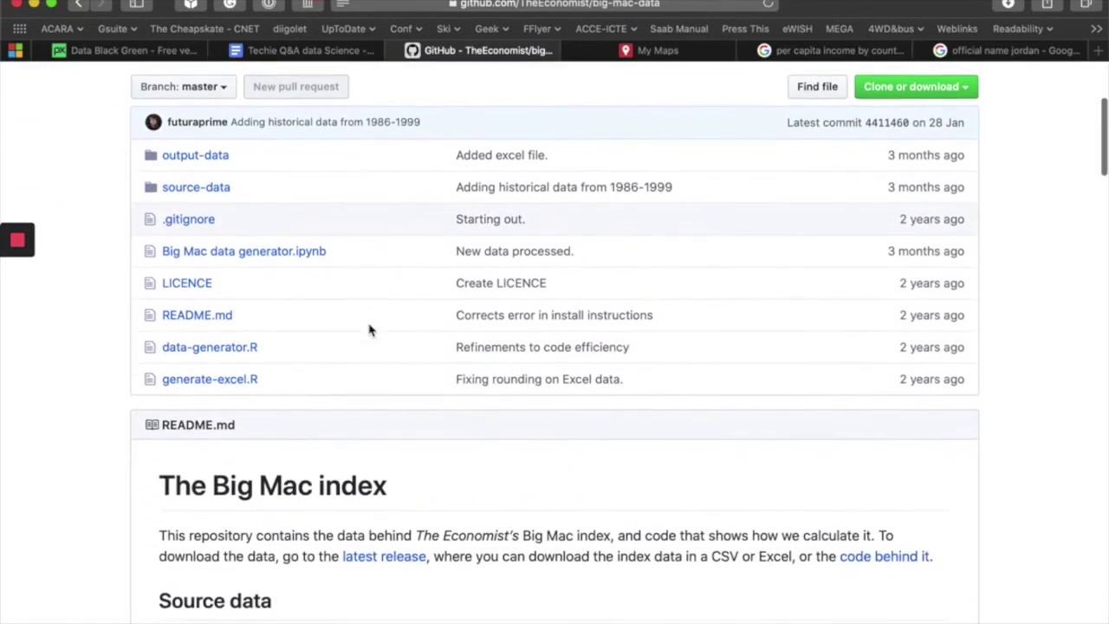
scroll(369, 329, down, 3)
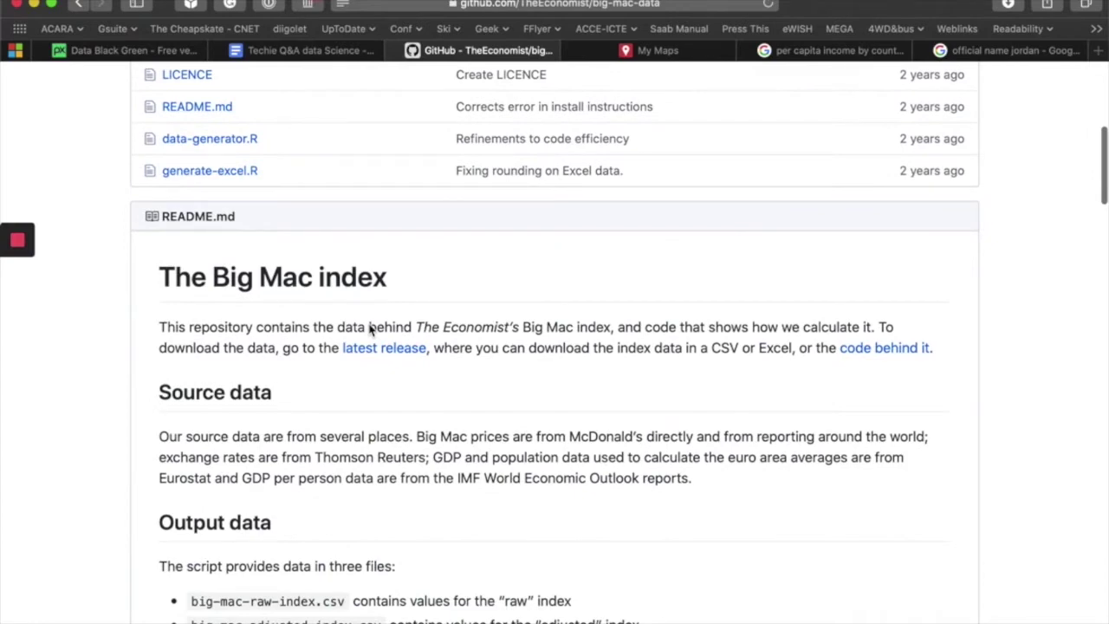
scroll(369, 327, down, 6)
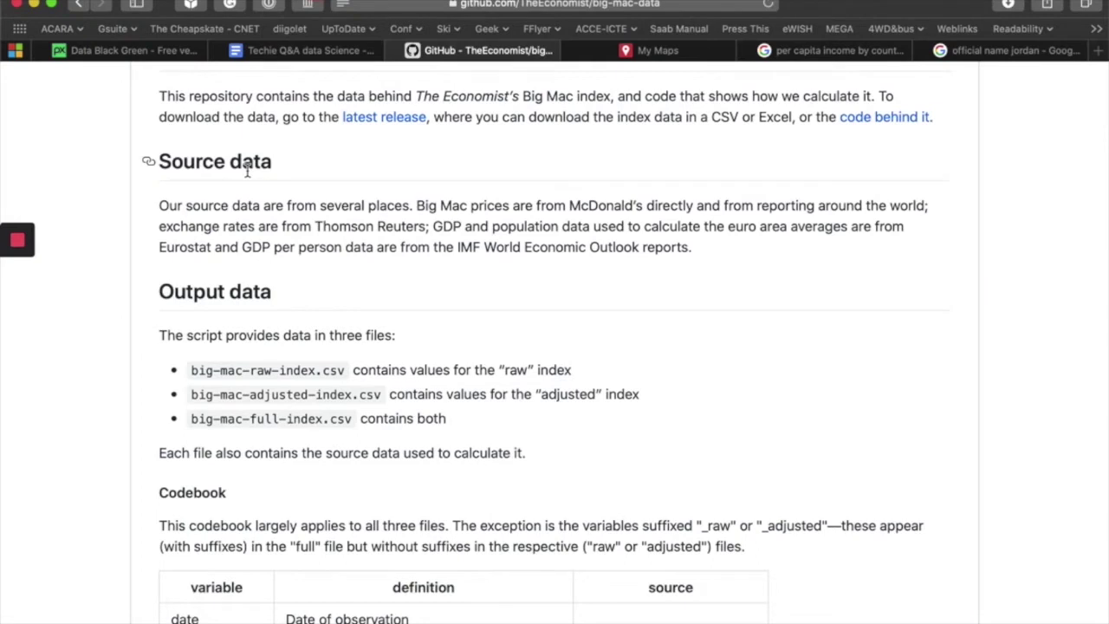
scroll(345, 259, down, 3)
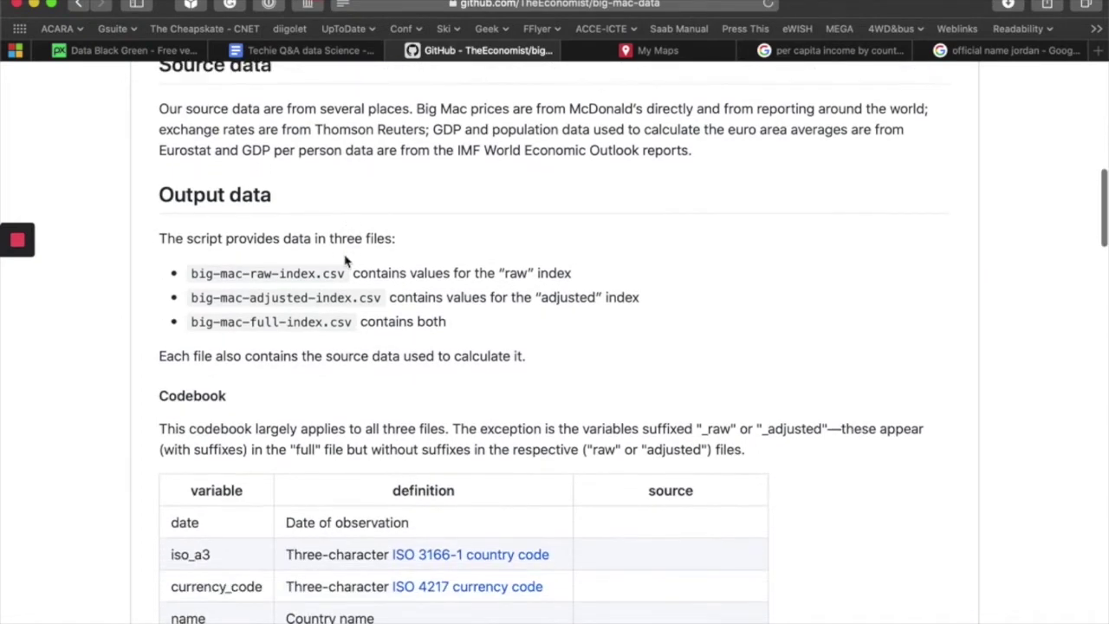
scroll(345, 260, down, 1)
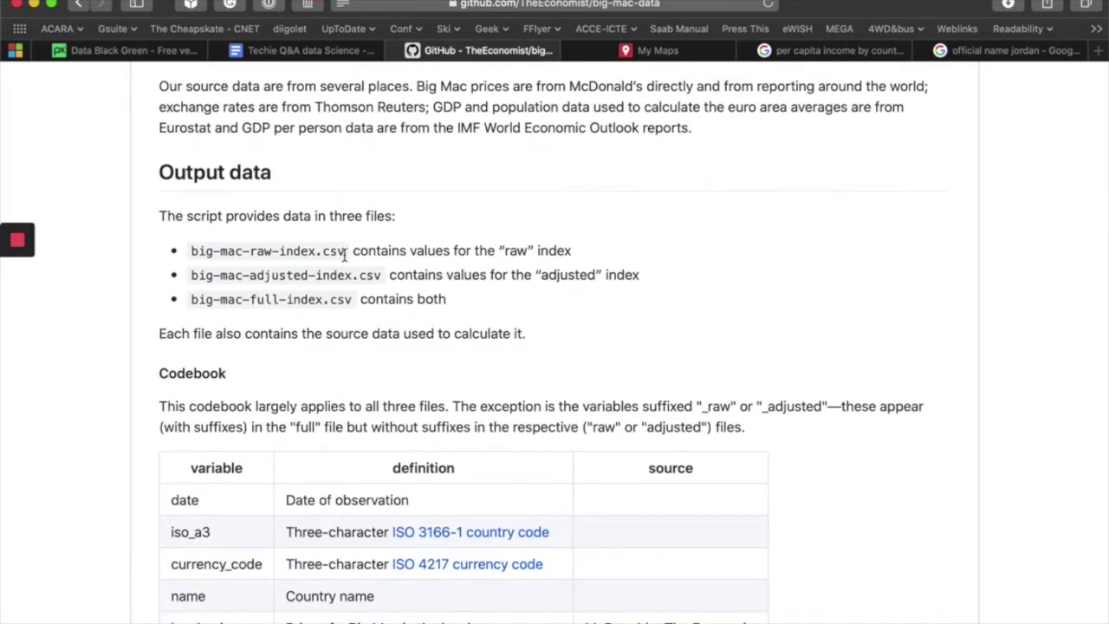
scroll(345, 251, down, 1)
scroll(345, 253, down, 1)
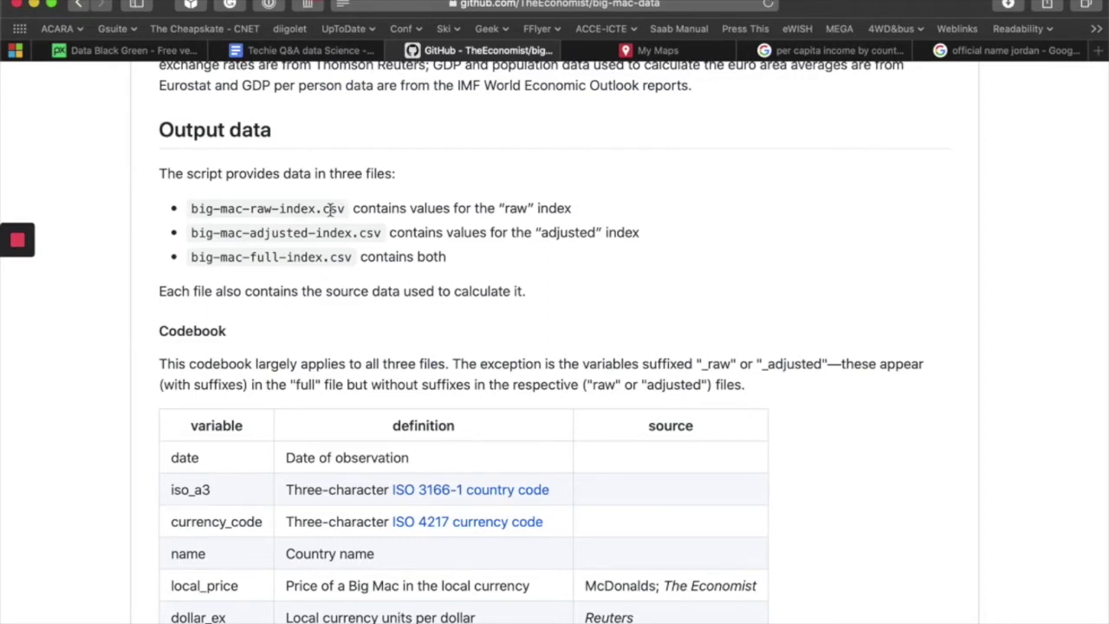
scroll(333, 208, down, 5)
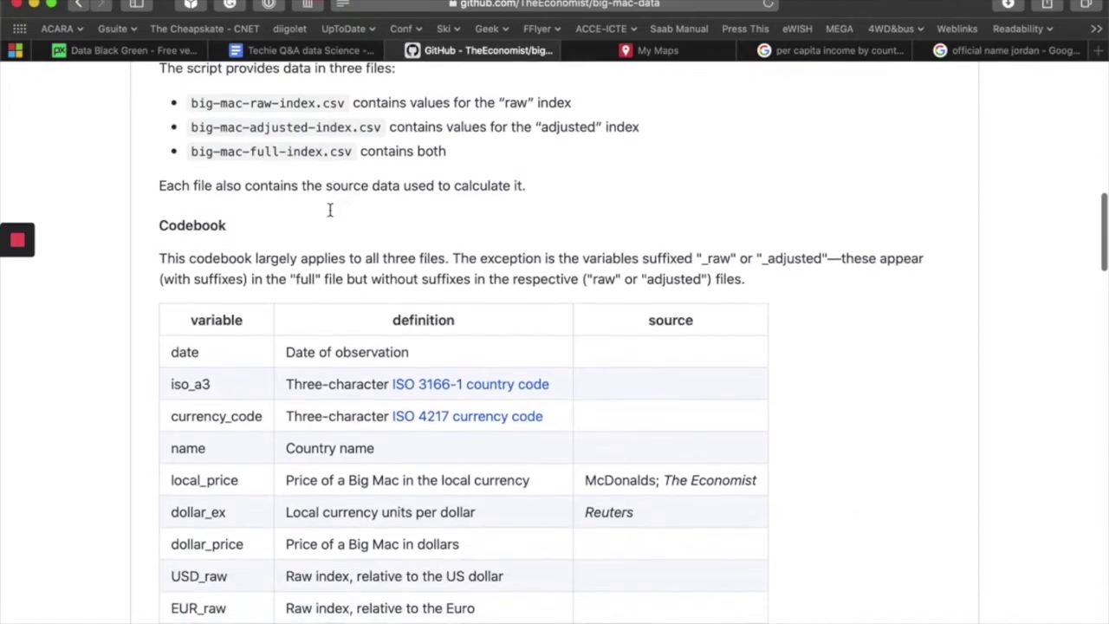
scroll(330, 208, down, 4)
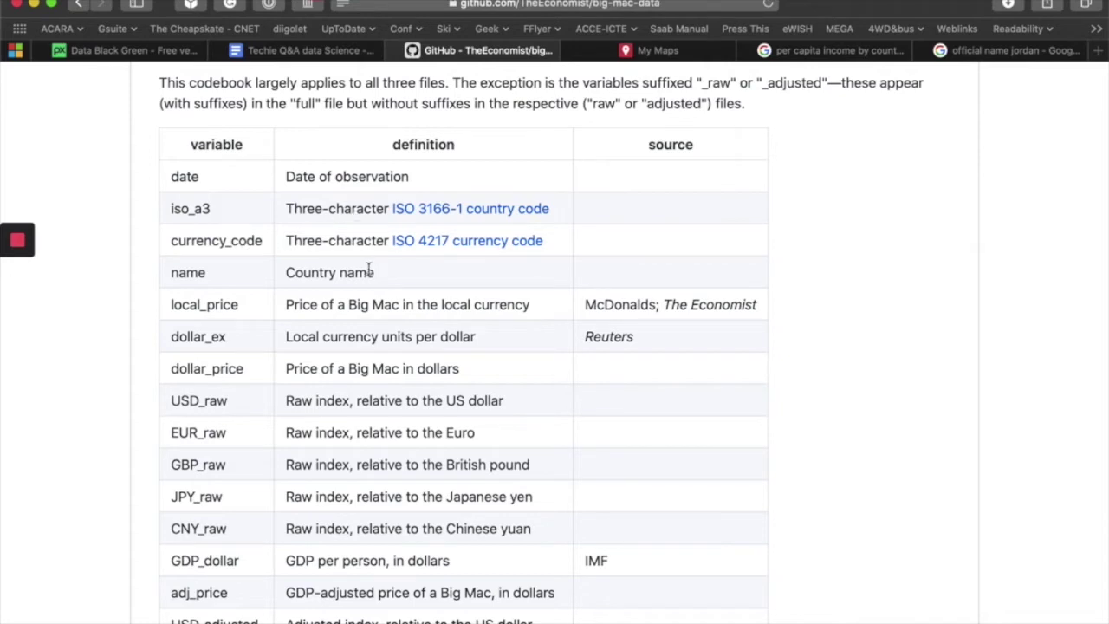
scroll(368, 274, up, 1)
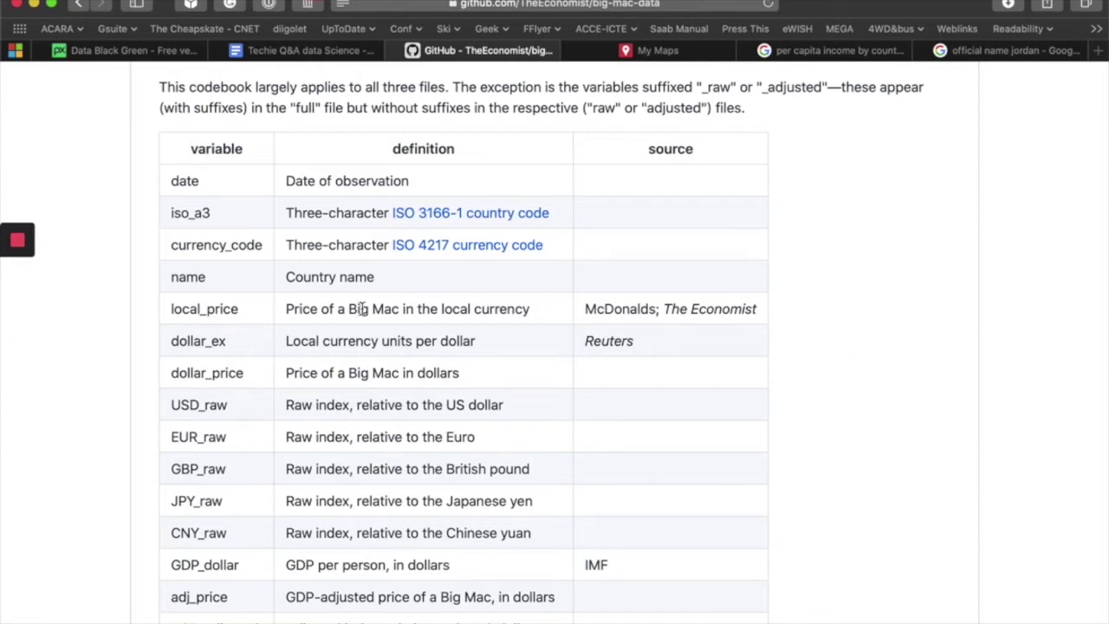
drag(299, 372, 479, 365)
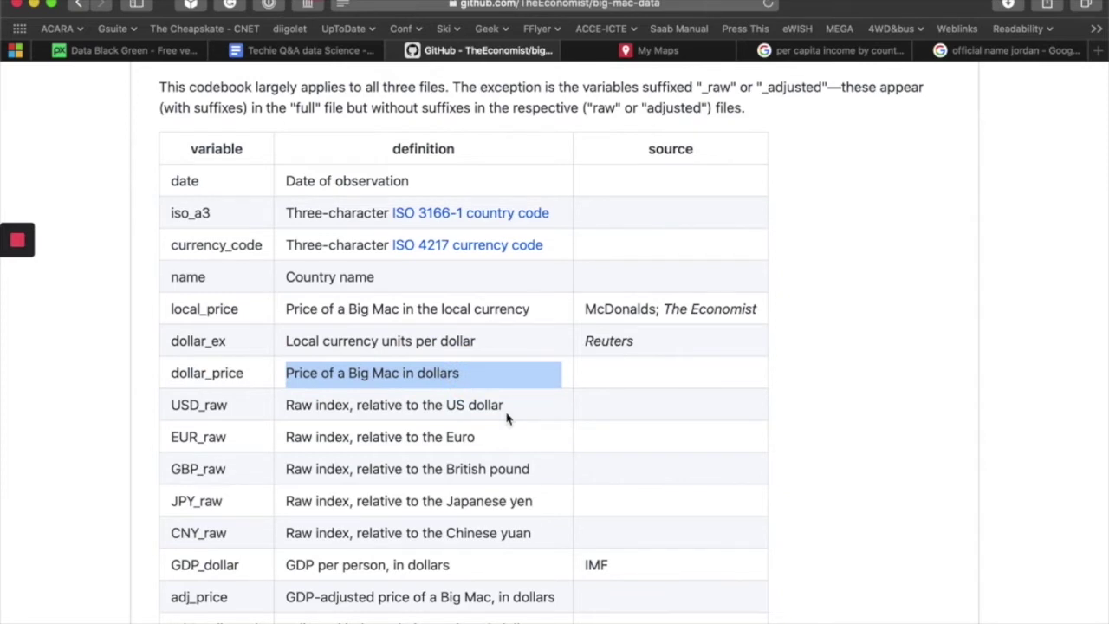
Step: Return to the README introduction and open the latest release of the Big Mac index data
scroll(507, 419, up, 5)
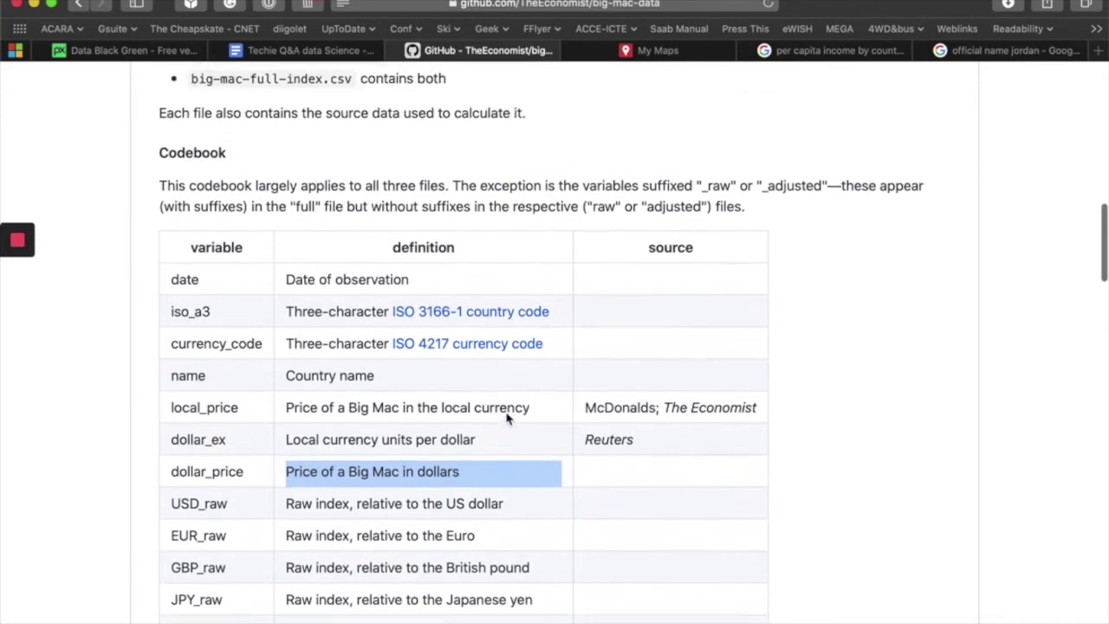
scroll(507, 418, up, 8)
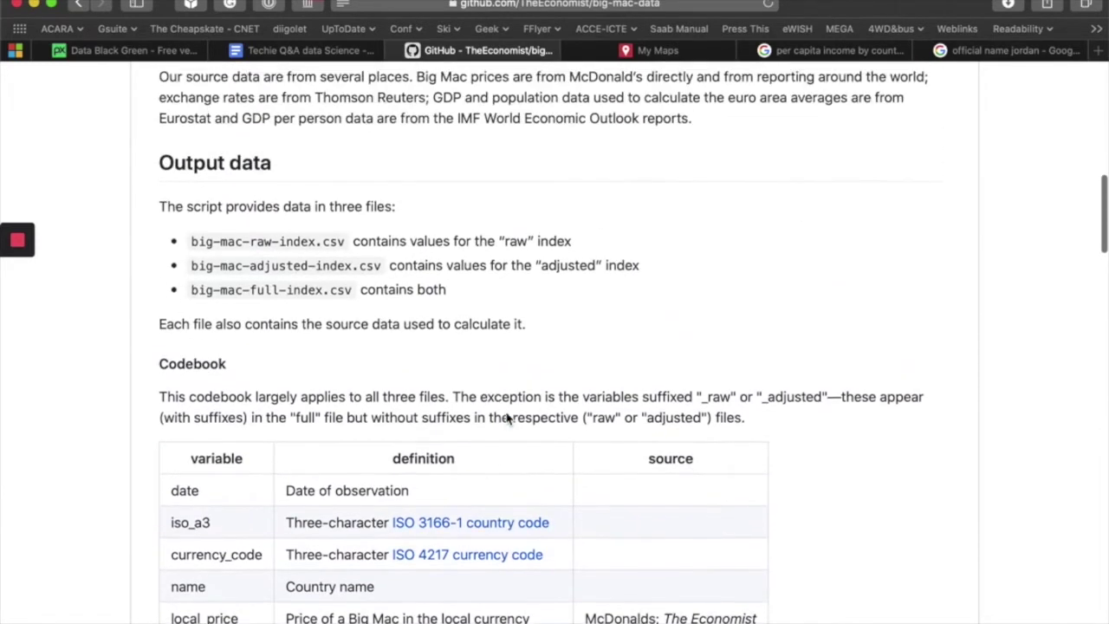
scroll(507, 418, up, 3)
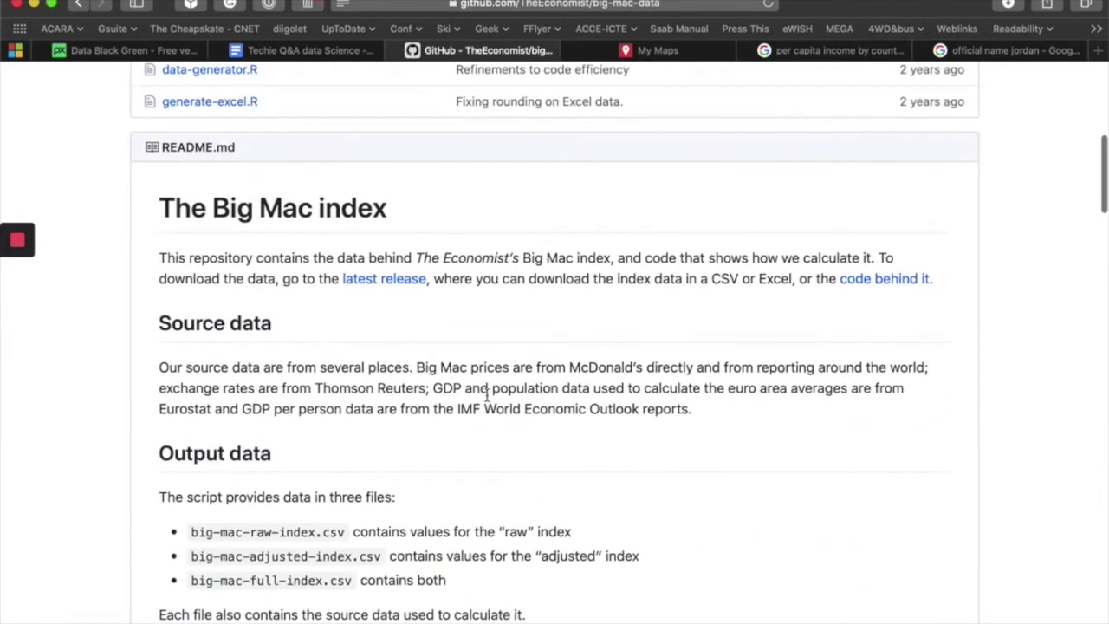
click(384, 284)
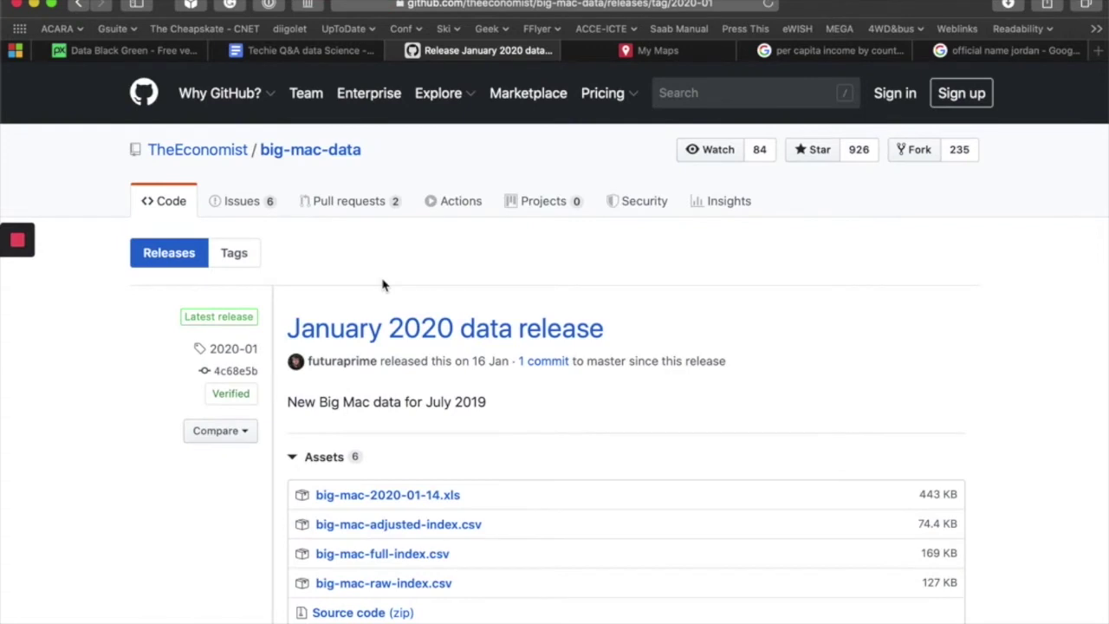
Step: Review the release's downloadable files and switch to Excel with the big-mac-2020-01-14.xls workbook
scroll(718, 451, down, 2)
scroll(719, 451, down, 3)
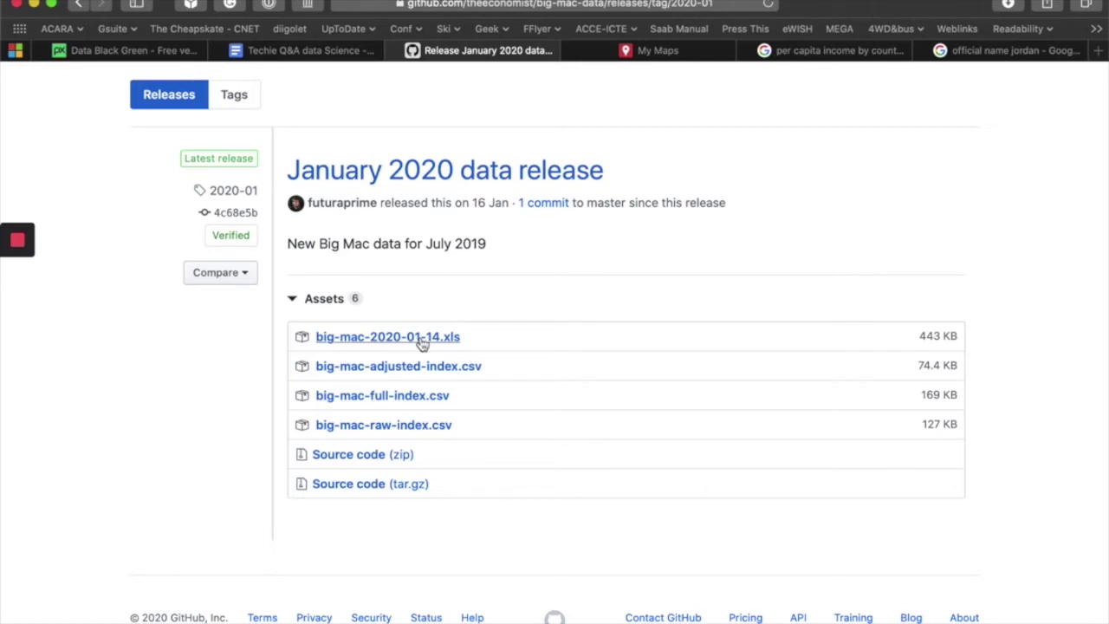
key(super+Tab)
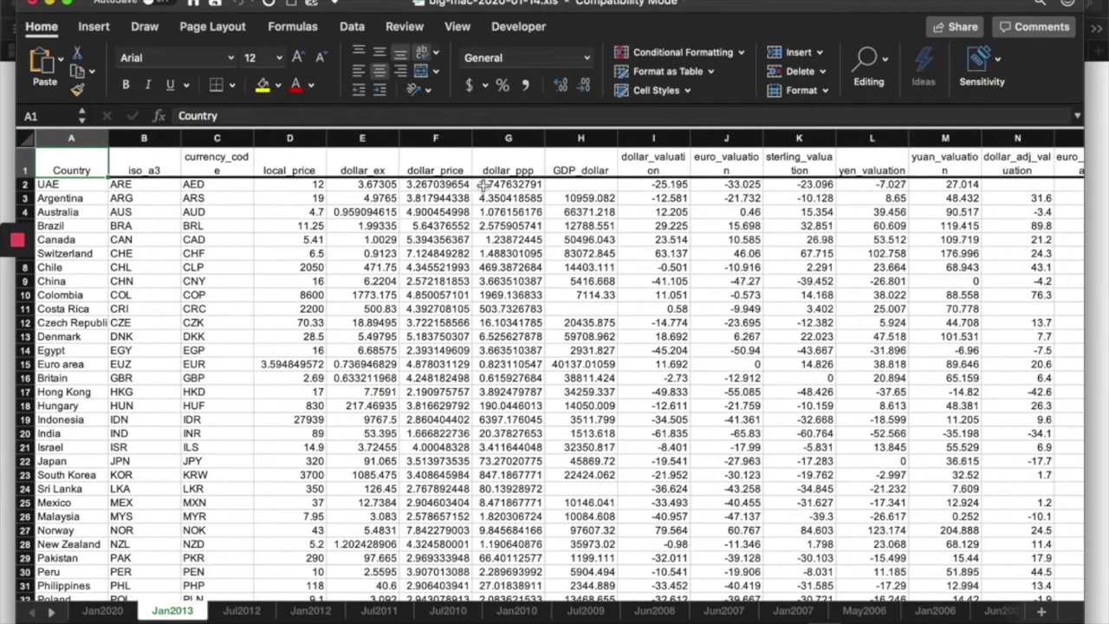
click(443, 138)
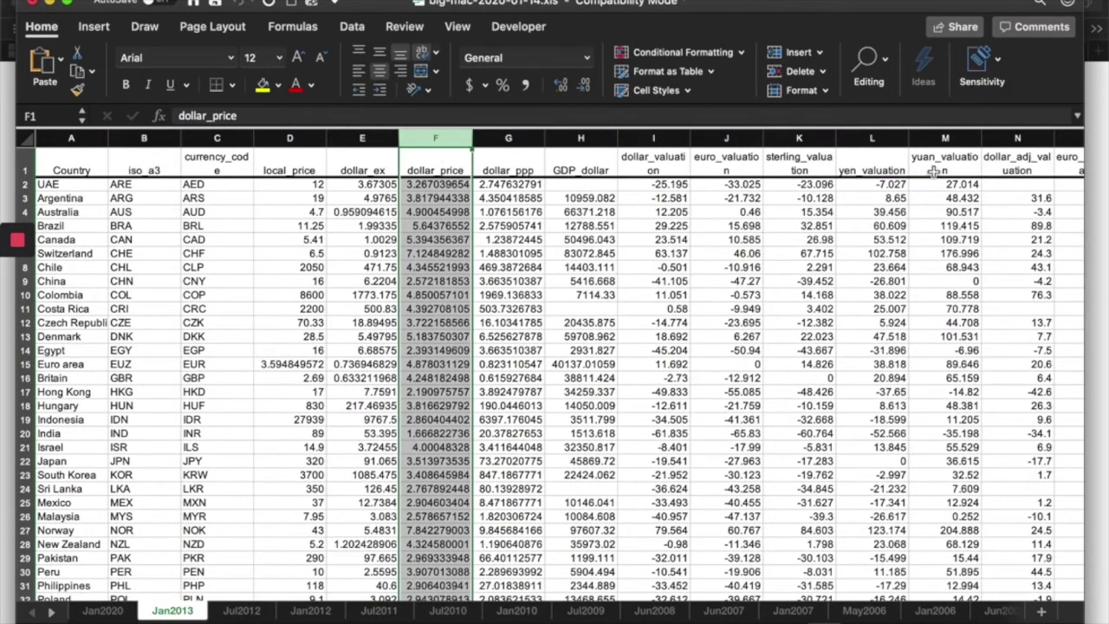
click(143, 139)
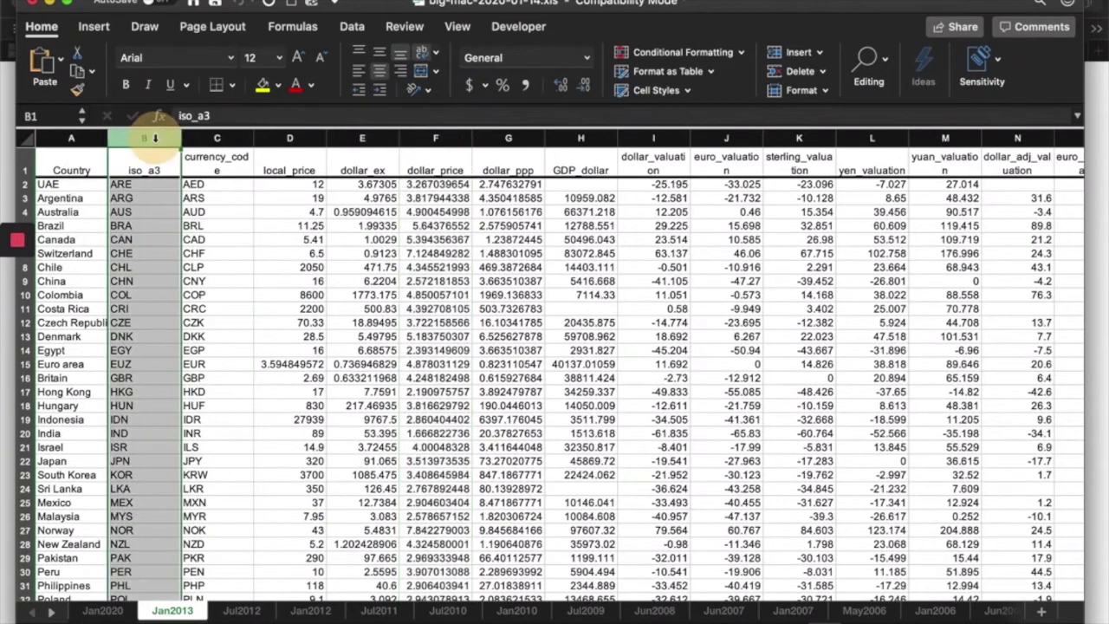
shift+click(368, 141)
right_click(368, 141)
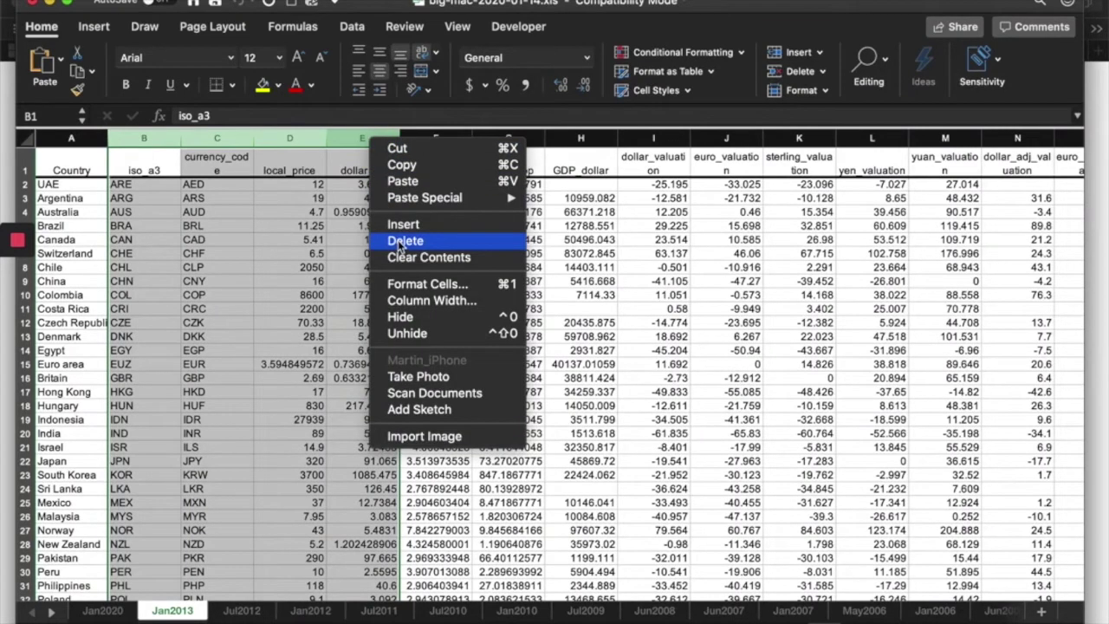
key(Escape)
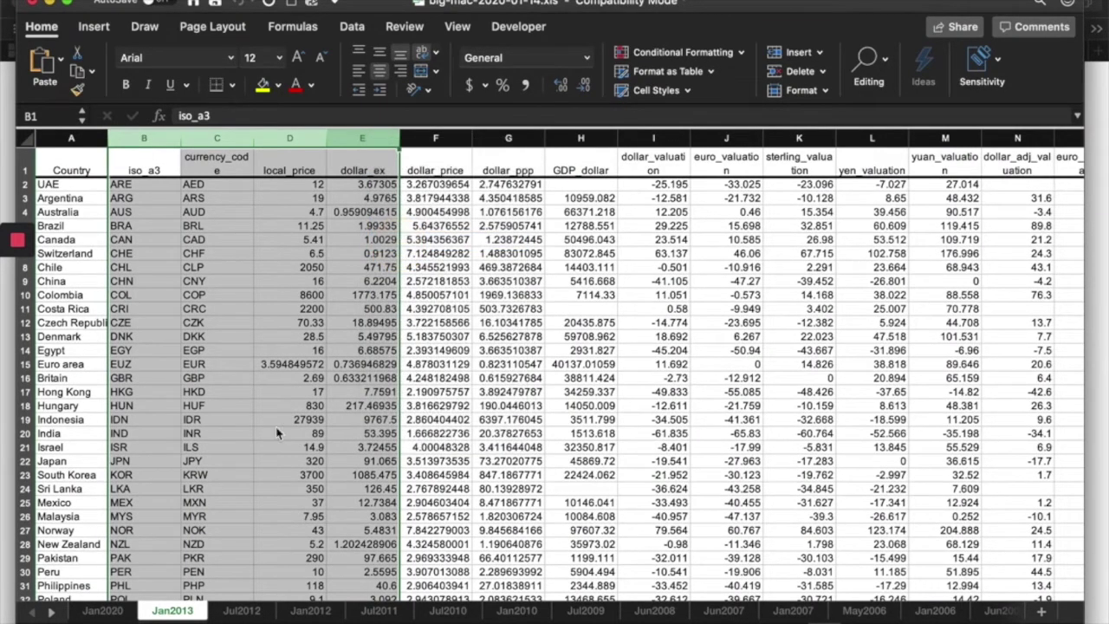
Step: Delete the group of worksheets from Jan2013 through Jun2005 and confirm their permanent removal
shift+click(996, 612)
right_click(1000, 611)
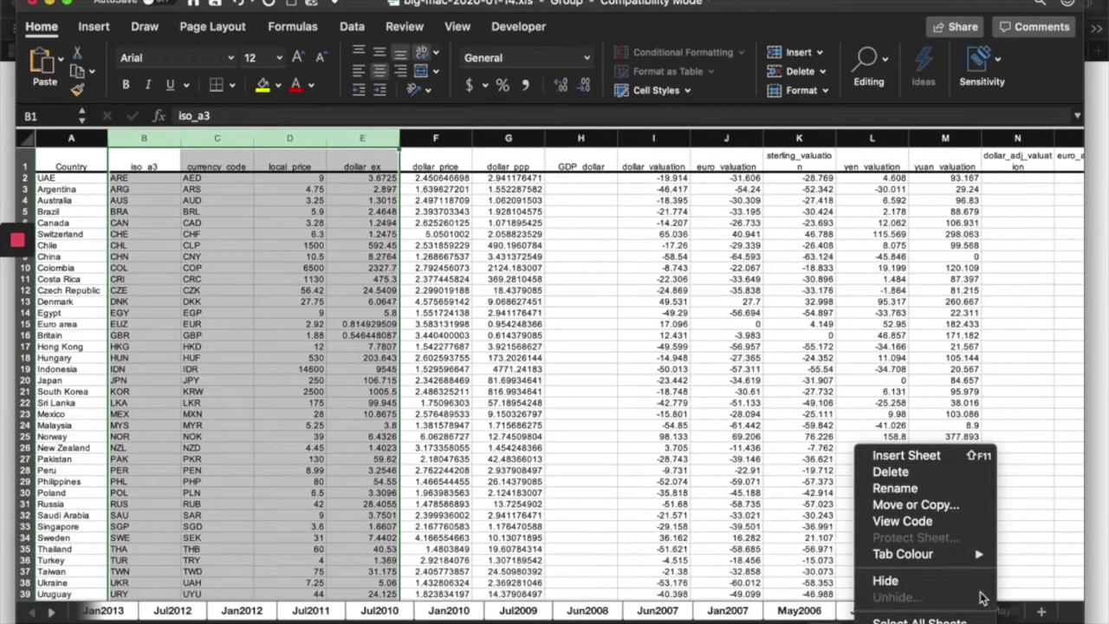
click(923, 474)
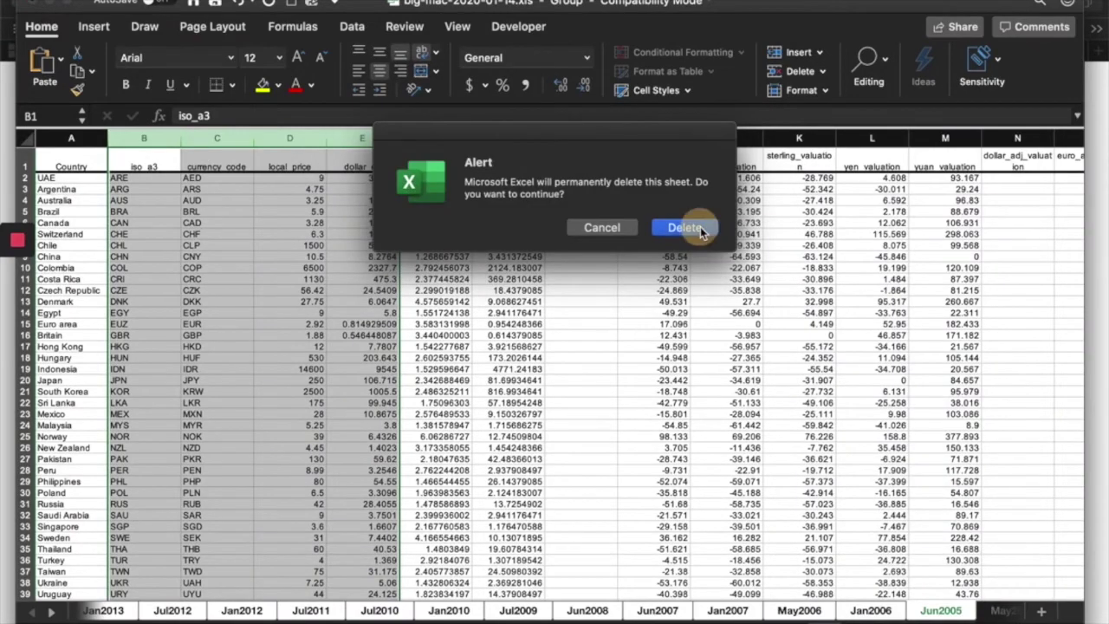
click(700, 226)
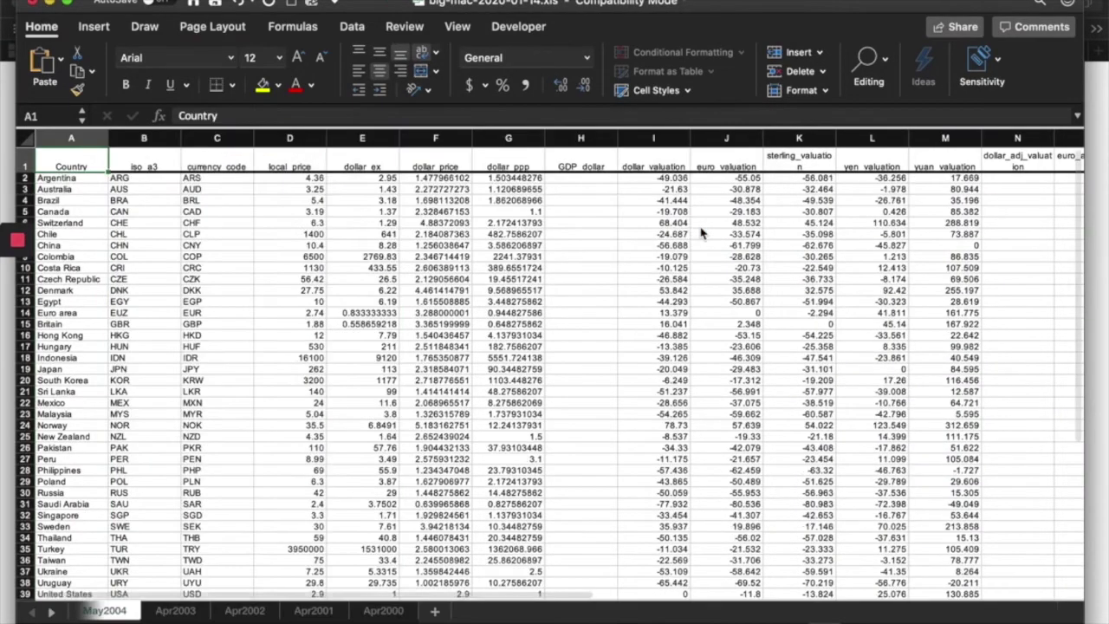
Step: Delete the remaining older worksheets from May2004 through Apr2000, keeping only the Jan2020 sheet
shift+click(386, 611)
right_click(396, 612)
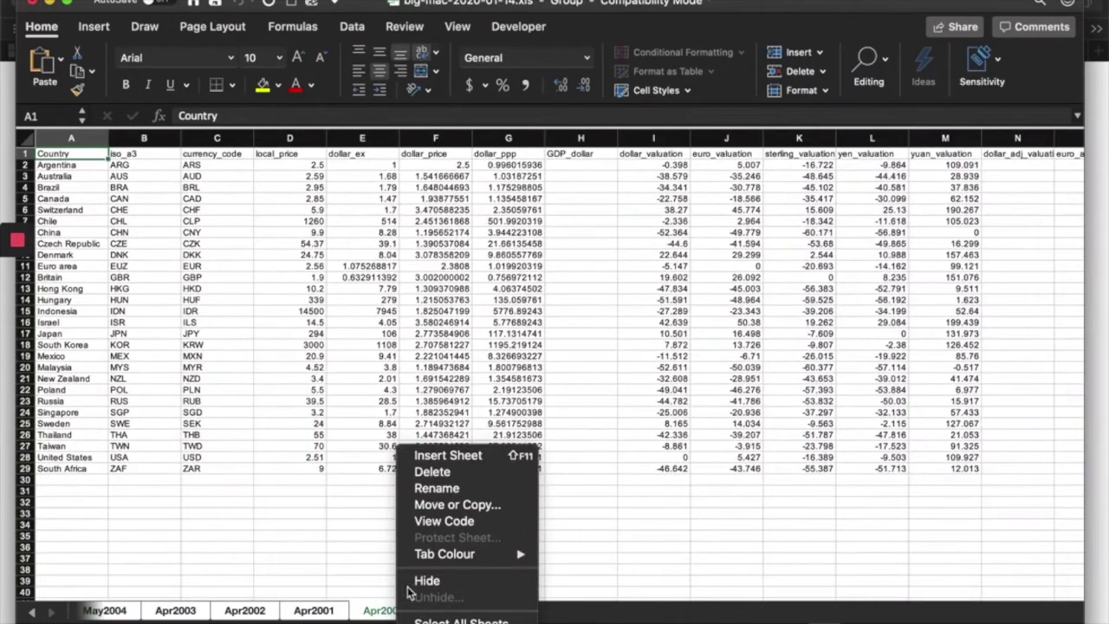
click(421, 471)
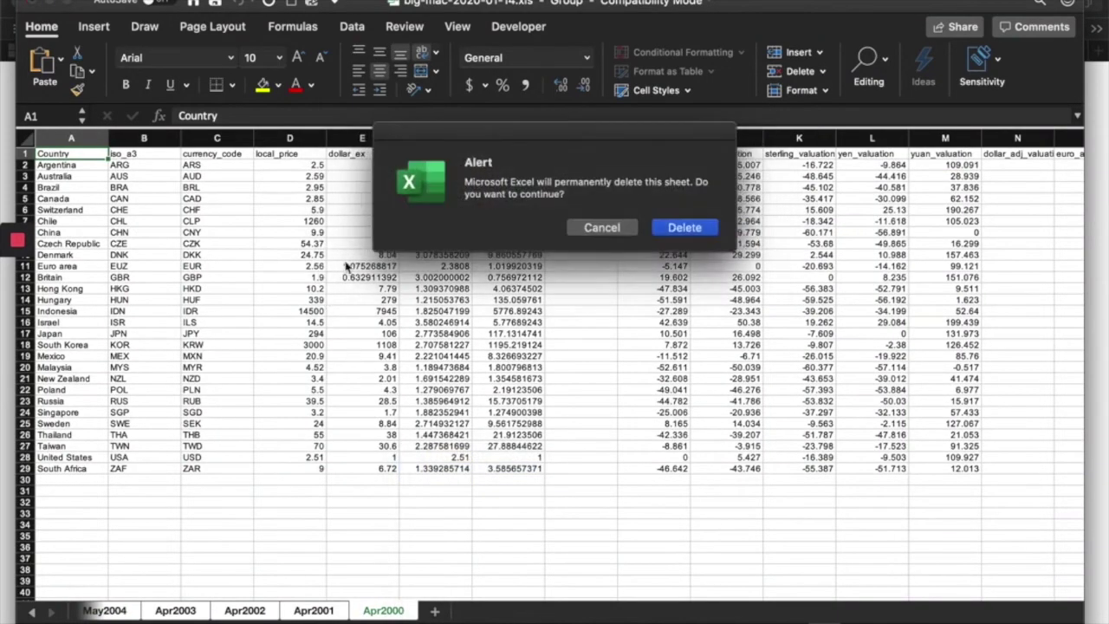
click(690, 227)
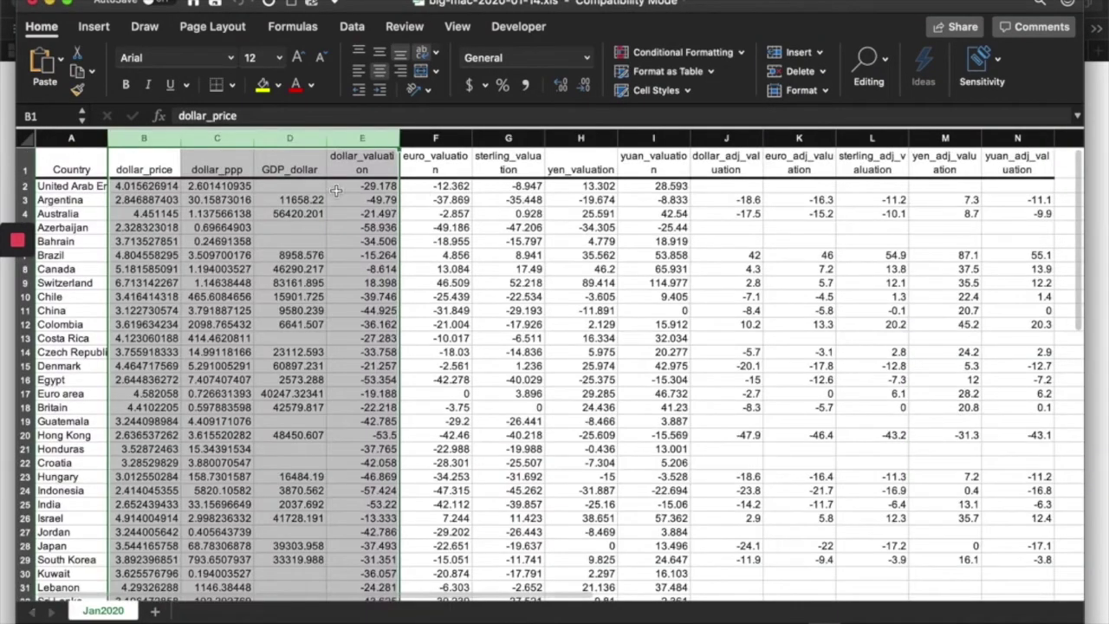
Step: Delete columns C through N, dollar_ppp to yuan_adj_valuation, from the Jan2020 sheet
click(233, 140)
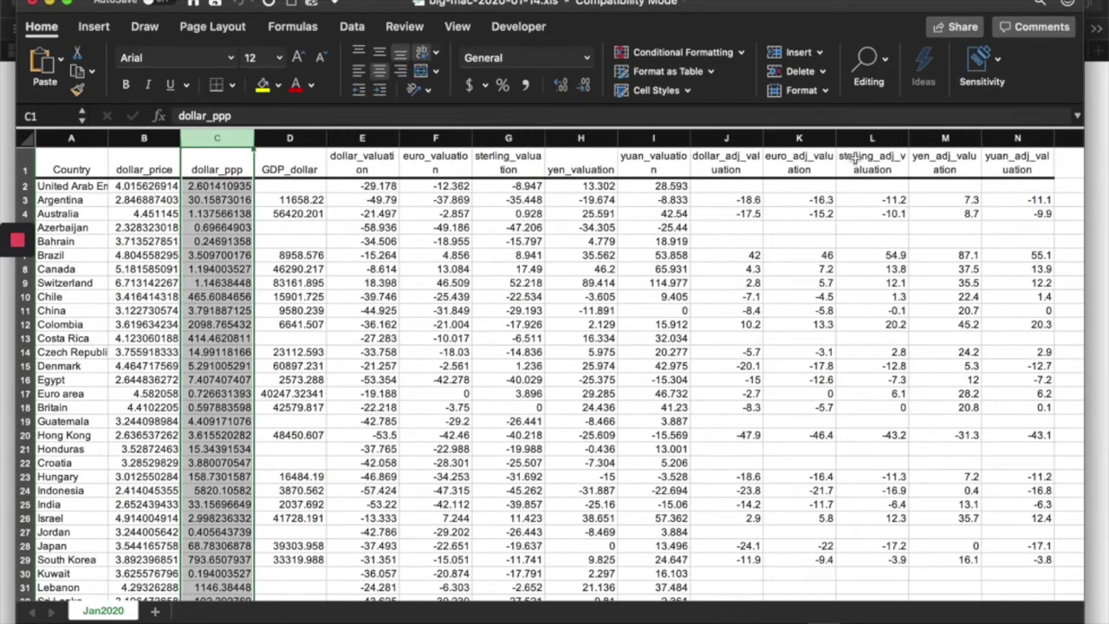
shift+click(1015, 142)
right_click(1015, 146)
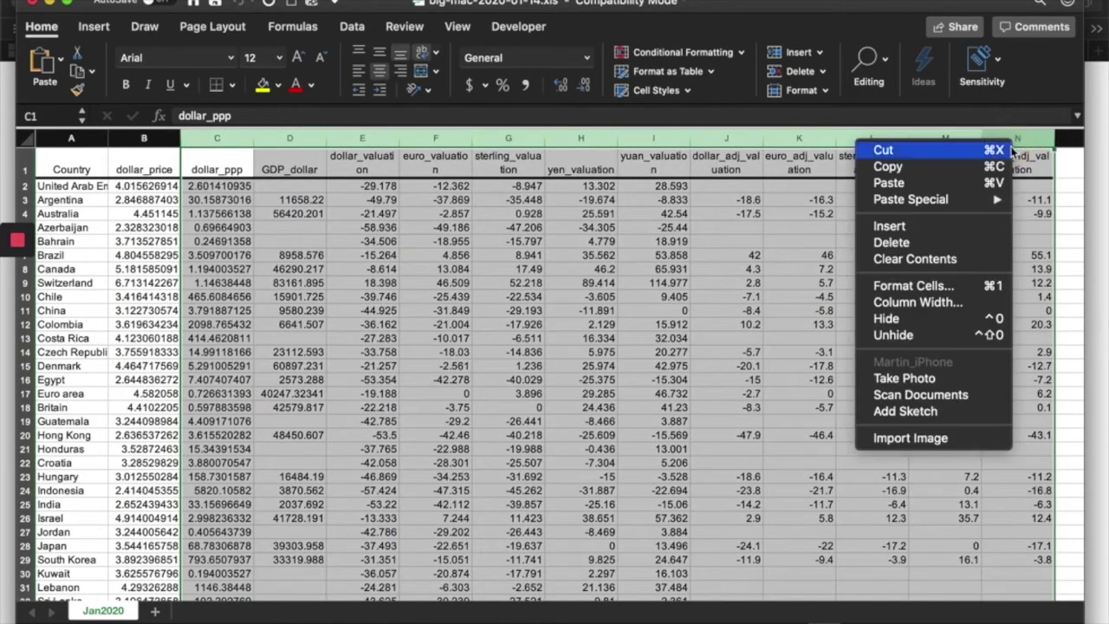
click(975, 242)
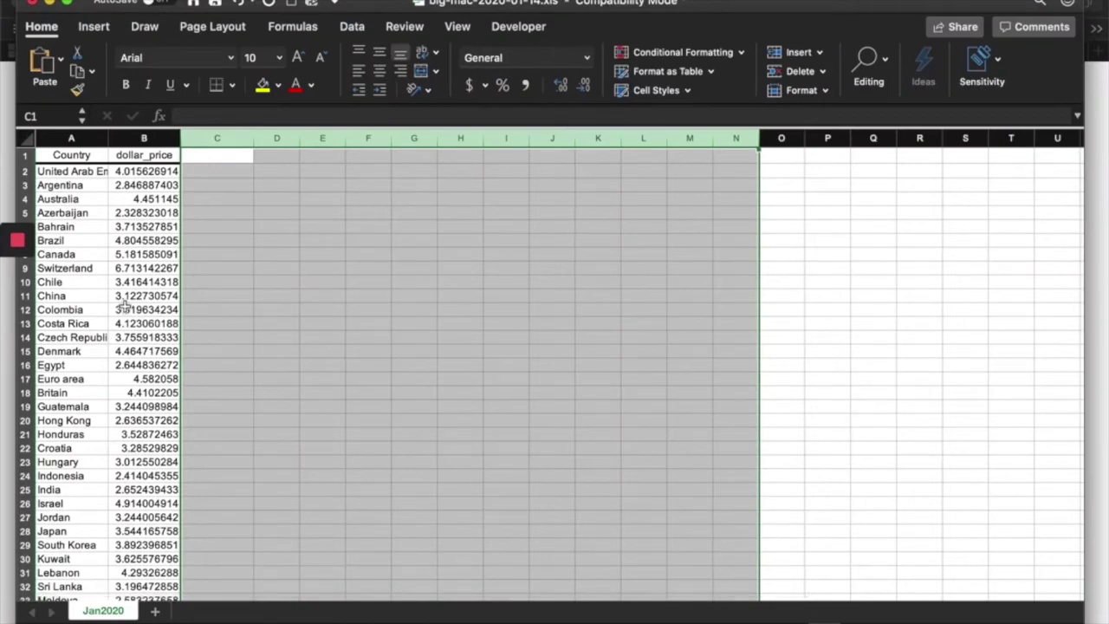
Step: Format the dollar_price values in B2:B57 to show two decimal places
click(147, 171)
scroll(164, 459, down, 10)
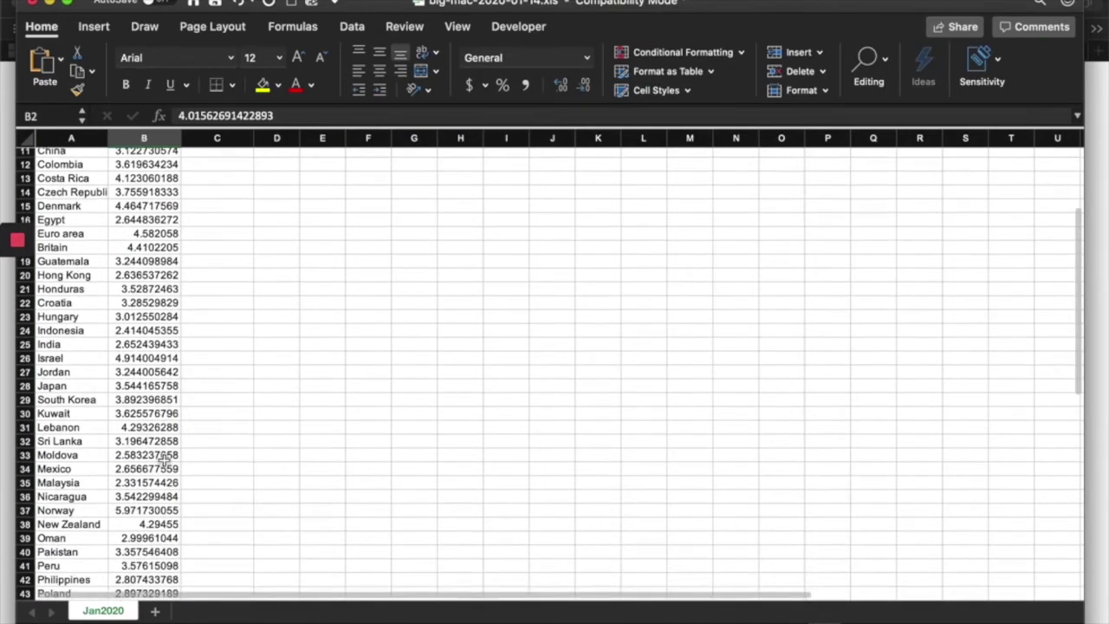
scroll(165, 462, down, 5)
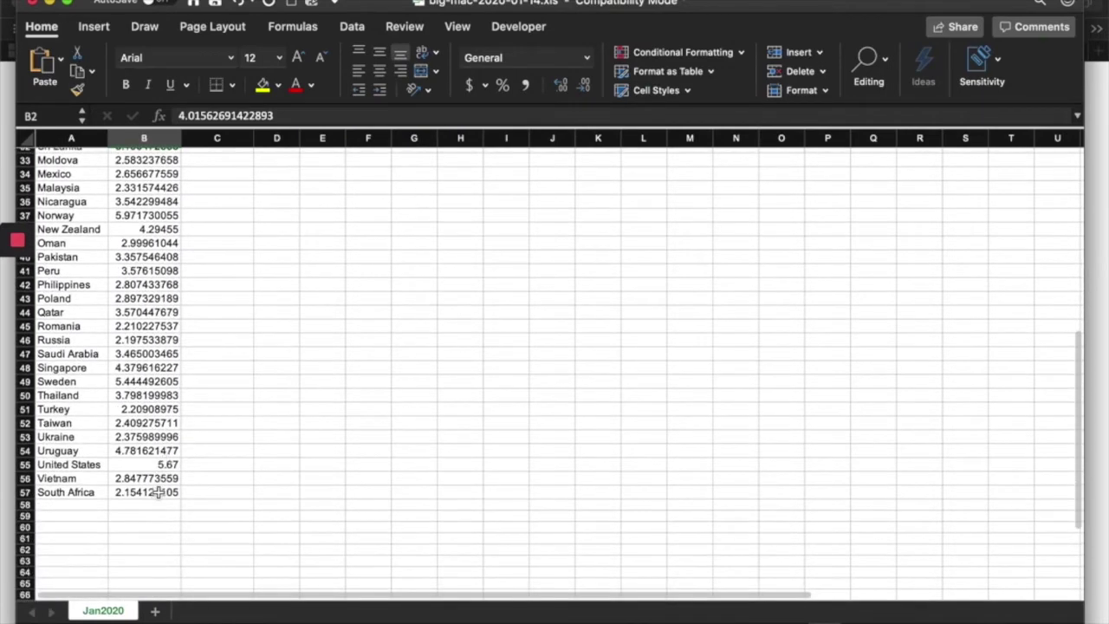
shift+click(159, 492)
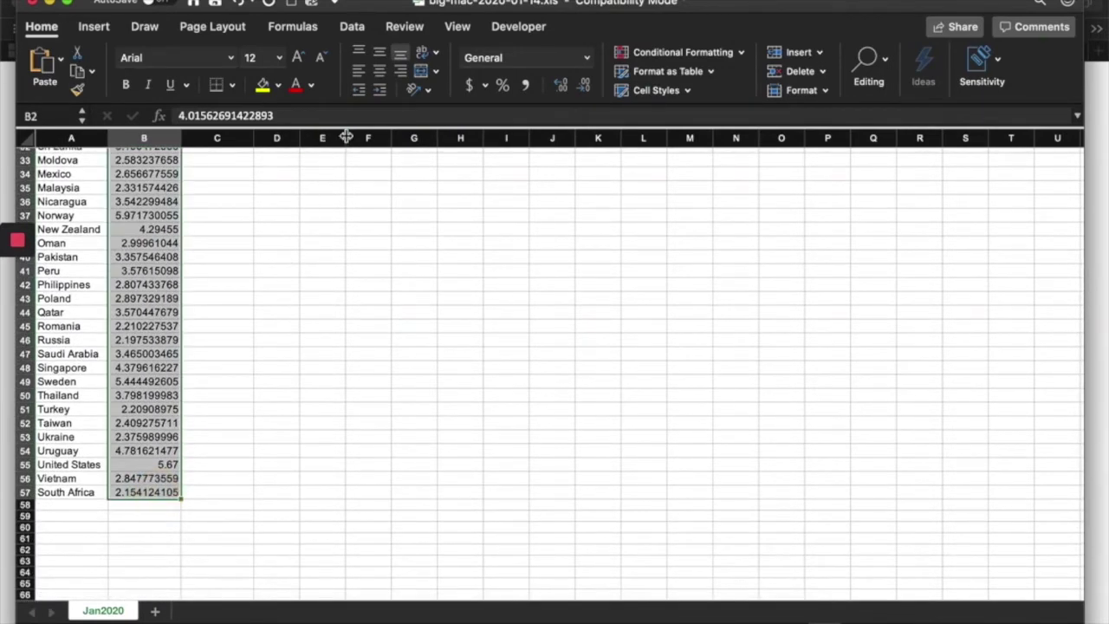
click(586, 90)
click(561, 92)
click(587, 92)
click(586, 92)
click(587, 90)
click(587, 90)
click(587, 90)
click(587, 90)
click(586, 90)
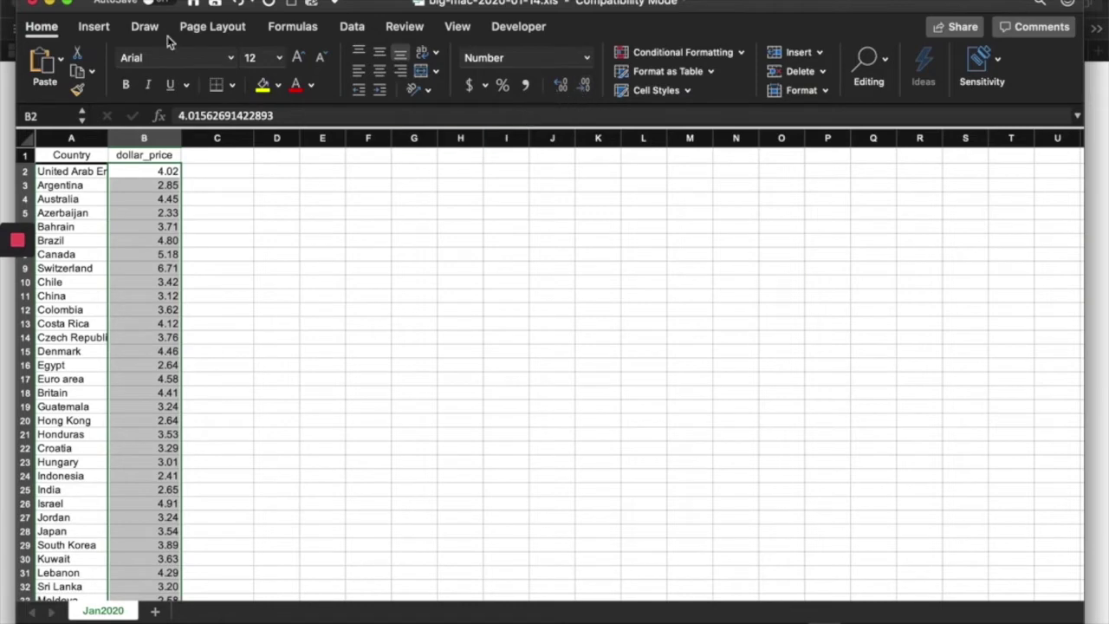
Step: Save a copy of the workbook to the Desktop as big-mac-temp.xls, keeping the Excel 97-2004 format
click(100, 1)
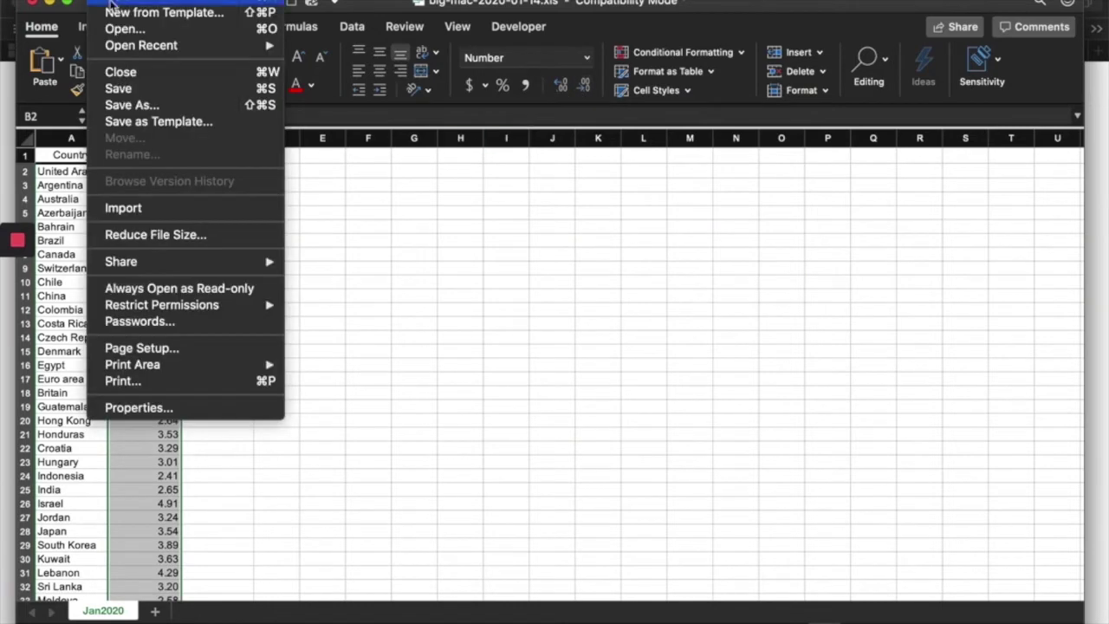
click(159, 108)
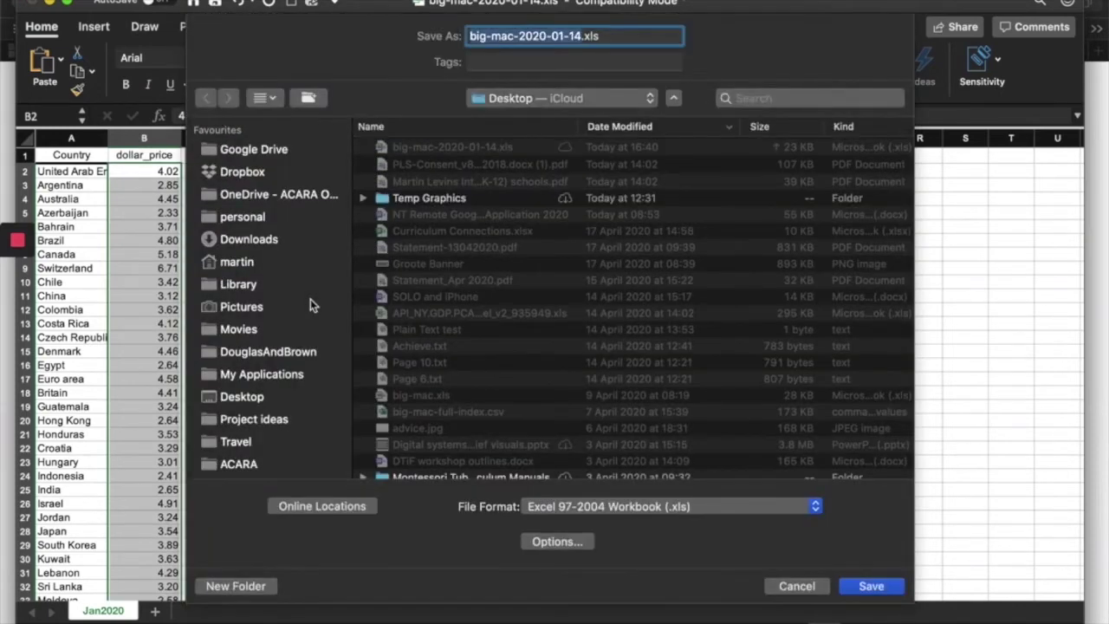
click(520, 39)
drag(523, 39, 583, 39)
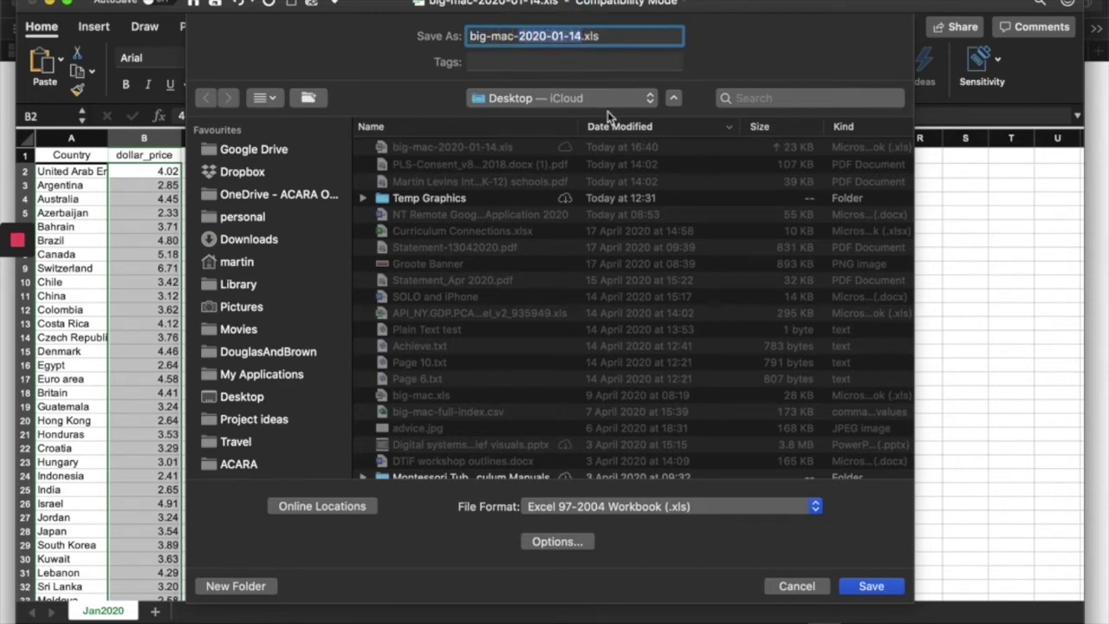
text(temp)
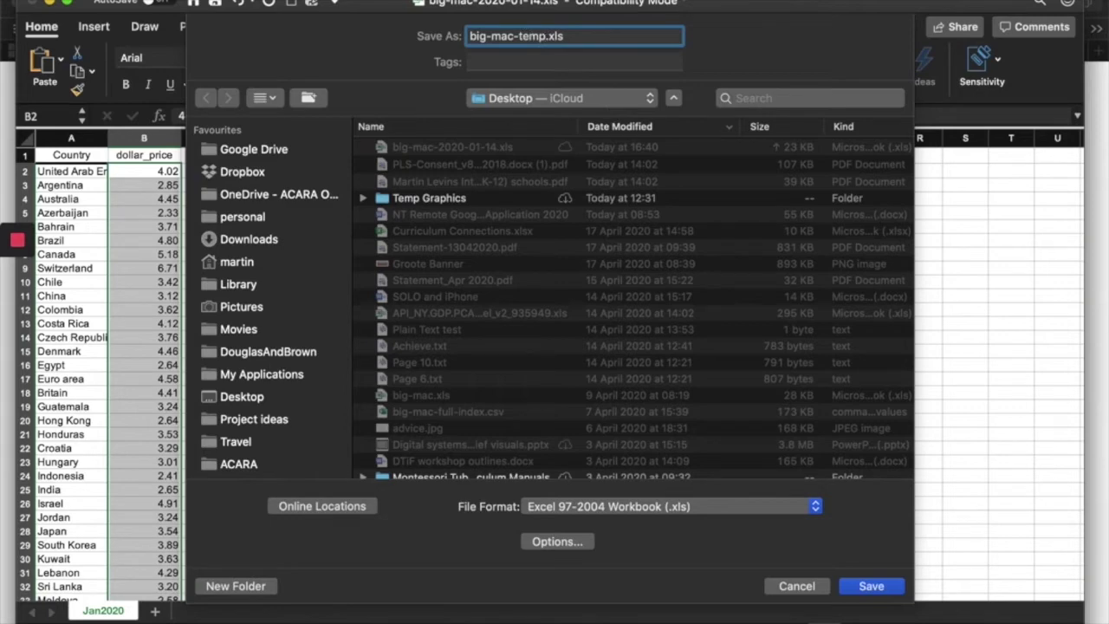
click(870, 588)
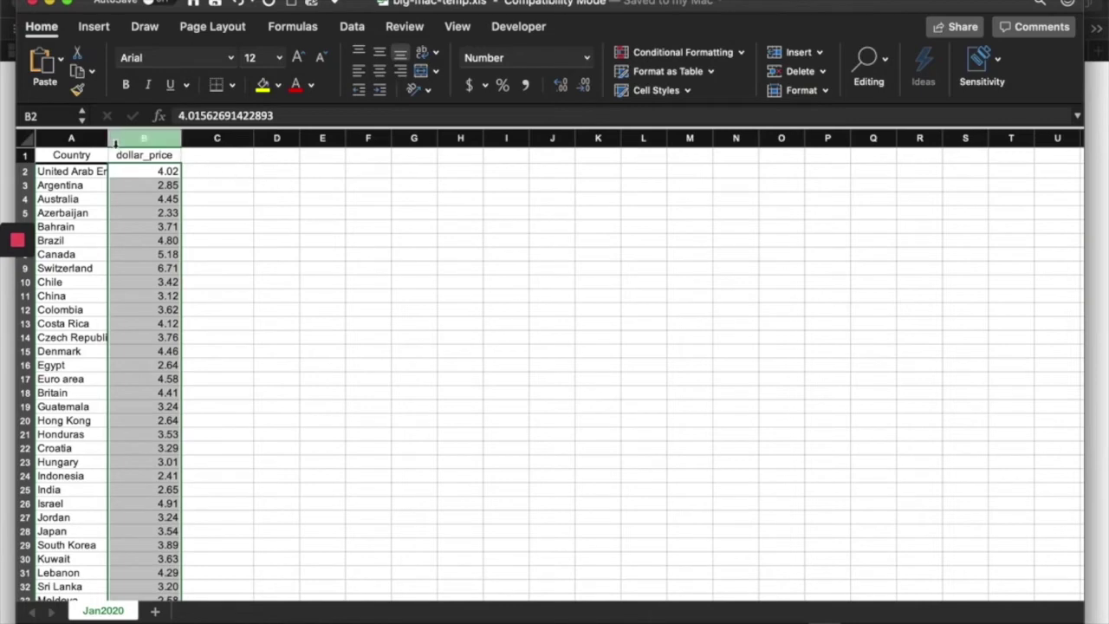
Step: Widen the Country column to about 26.8 so that the full country names fit
drag(108, 139, 181, 144)
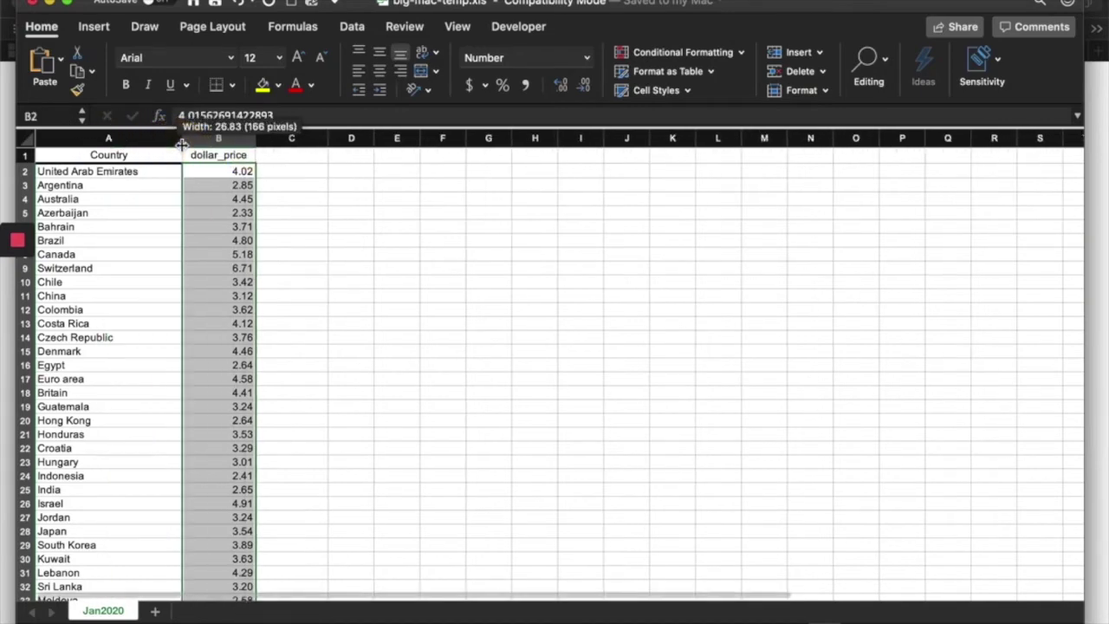
click(223, 490)
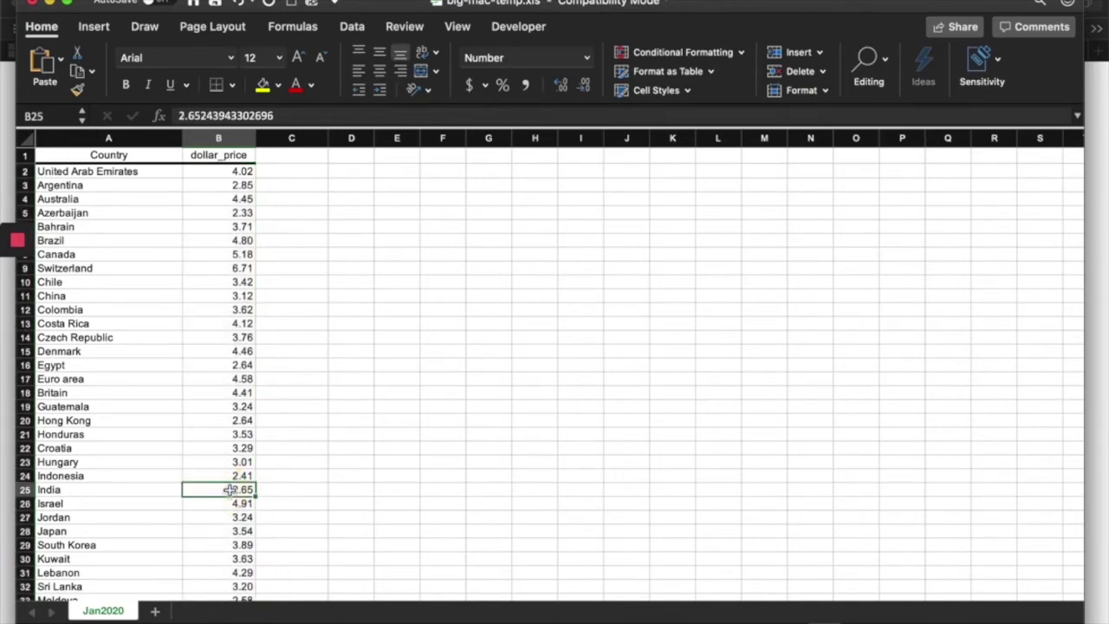
click(227, 200)
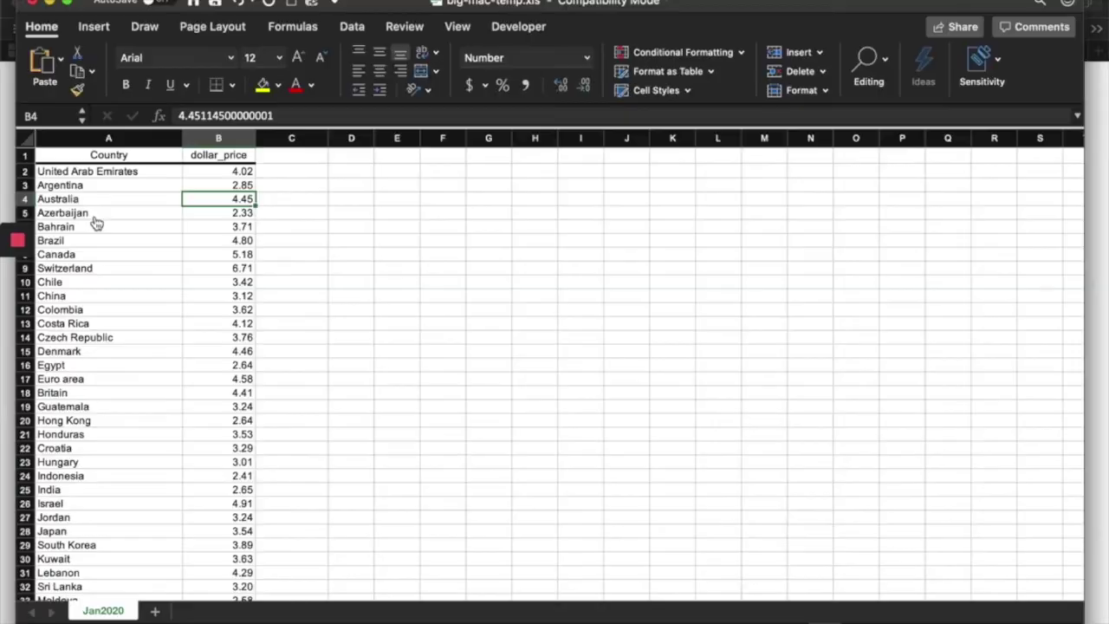
Step: Switch to Google My Maps in the browser and create a new map showing the whole world
key(super+Tab)
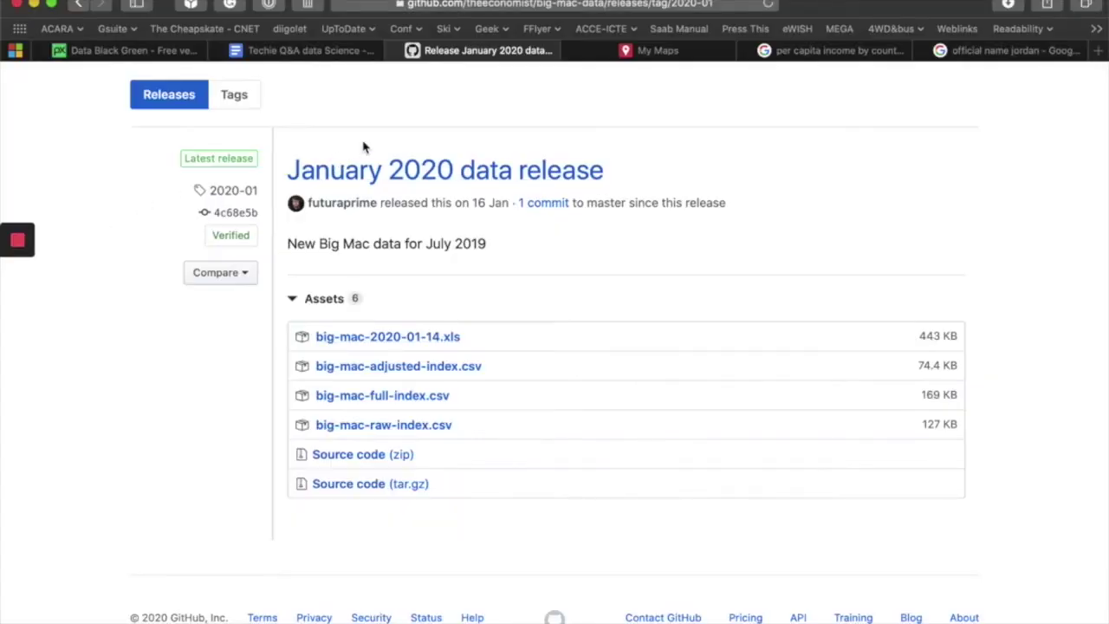
click(677, 55)
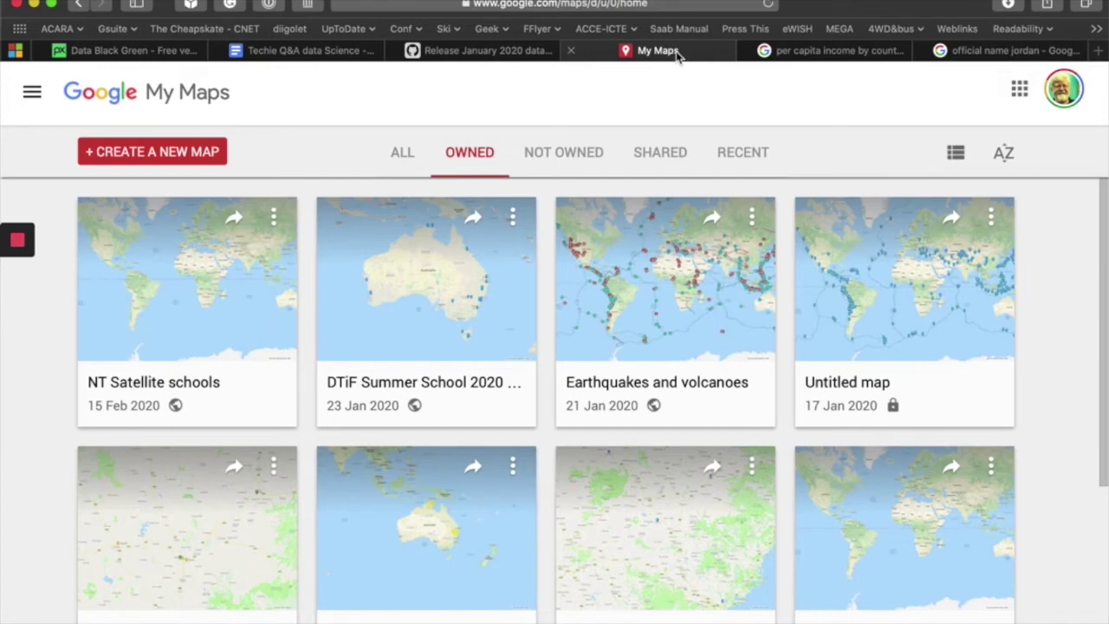
click(187, 155)
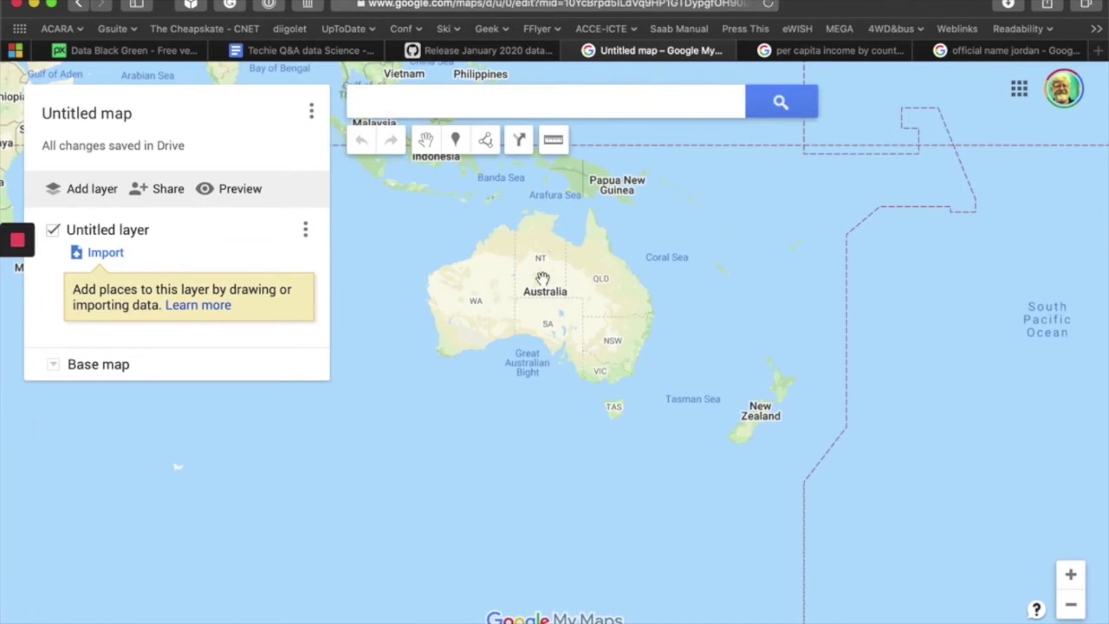
click(1072, 605)
drag(720, 425, 824, 537)
drag(771, 485, 762, 514)
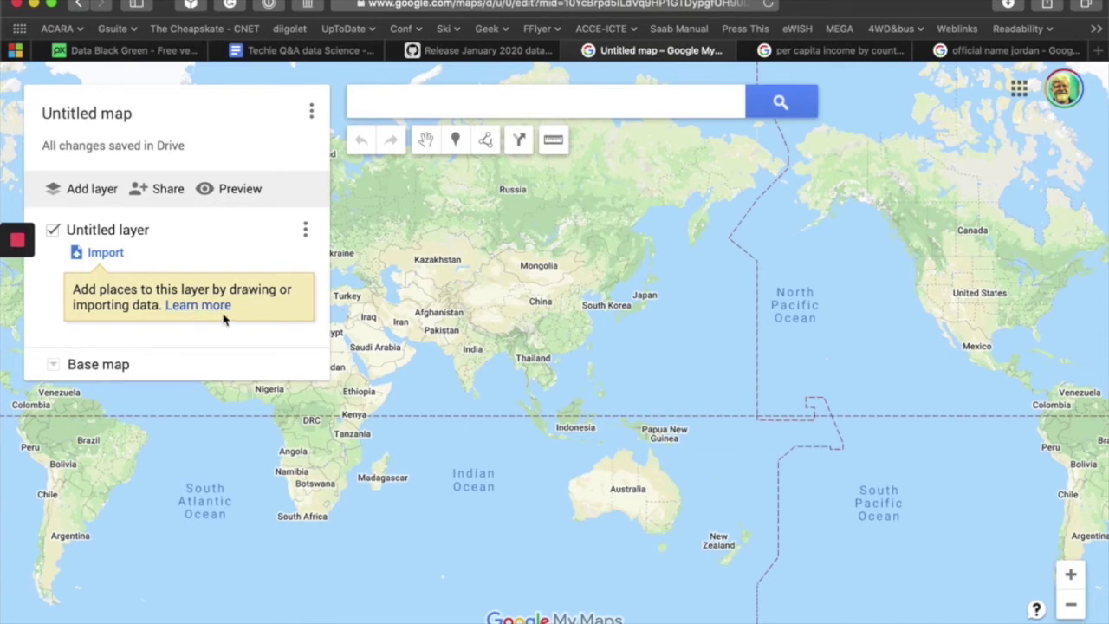
Step: Import big-mac-temp.xls from the Desktop into the map's untitled layer
click(104, 257)
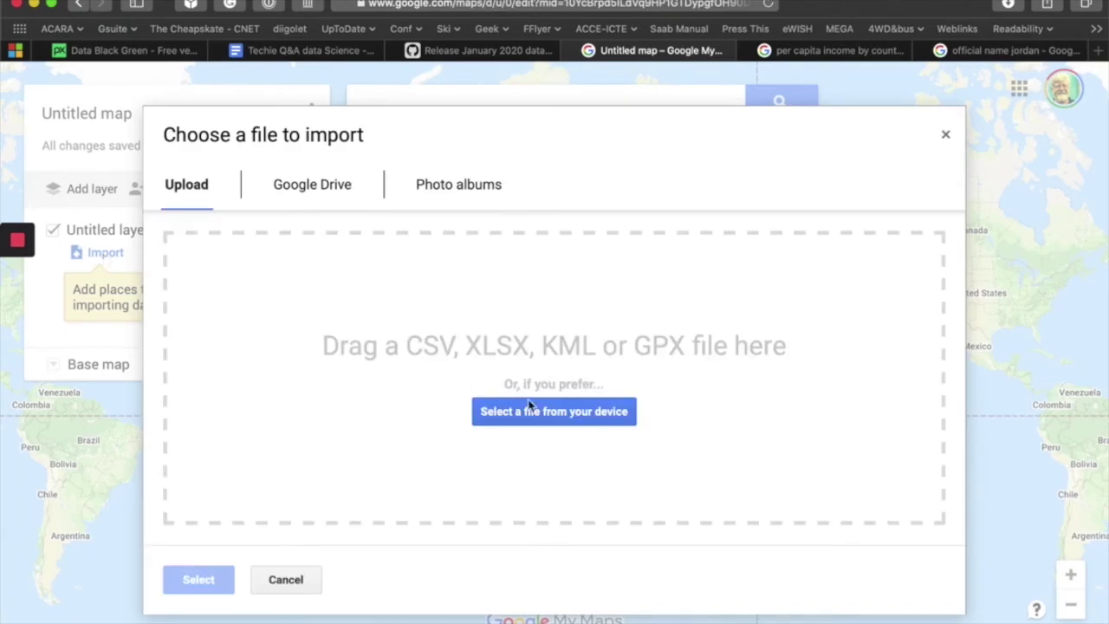
click(525, 343)
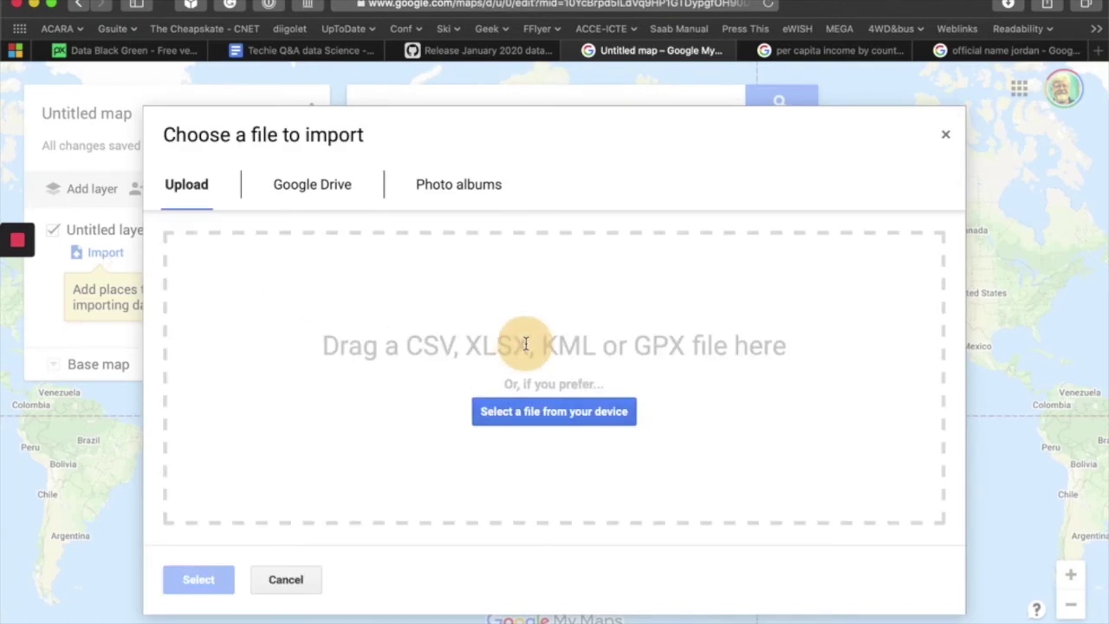
click(558, 416)
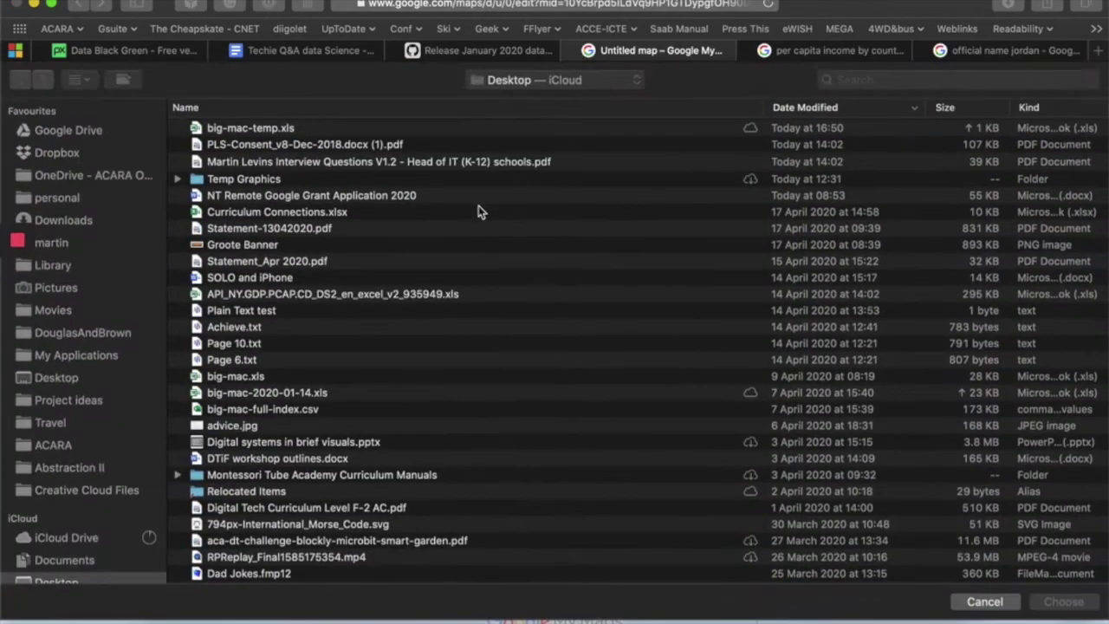
click(291, 129)
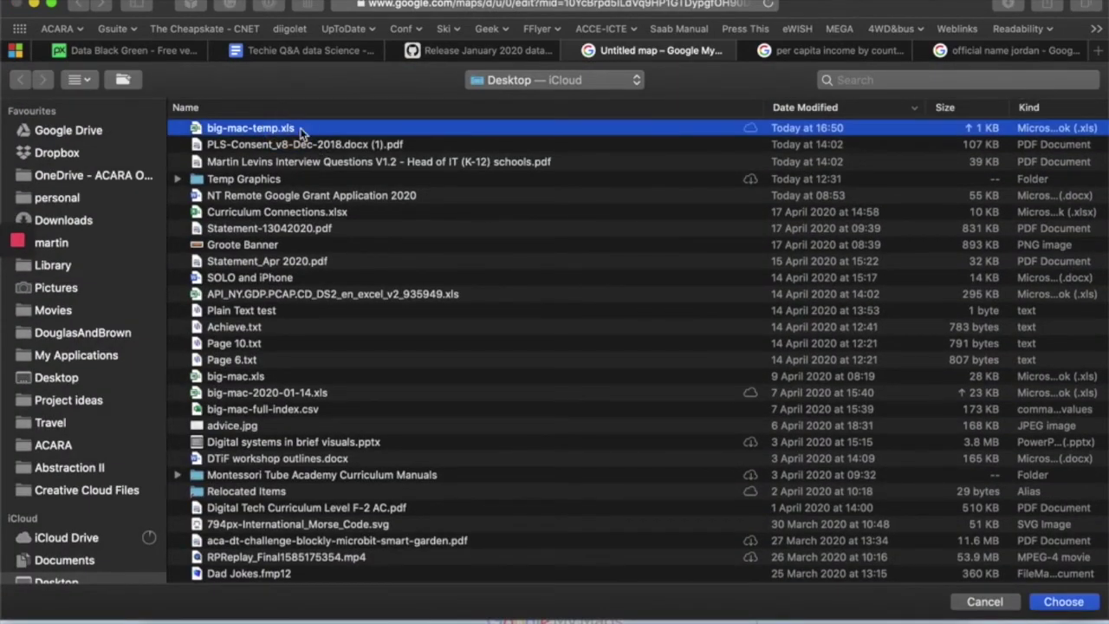
click(1058, 602)
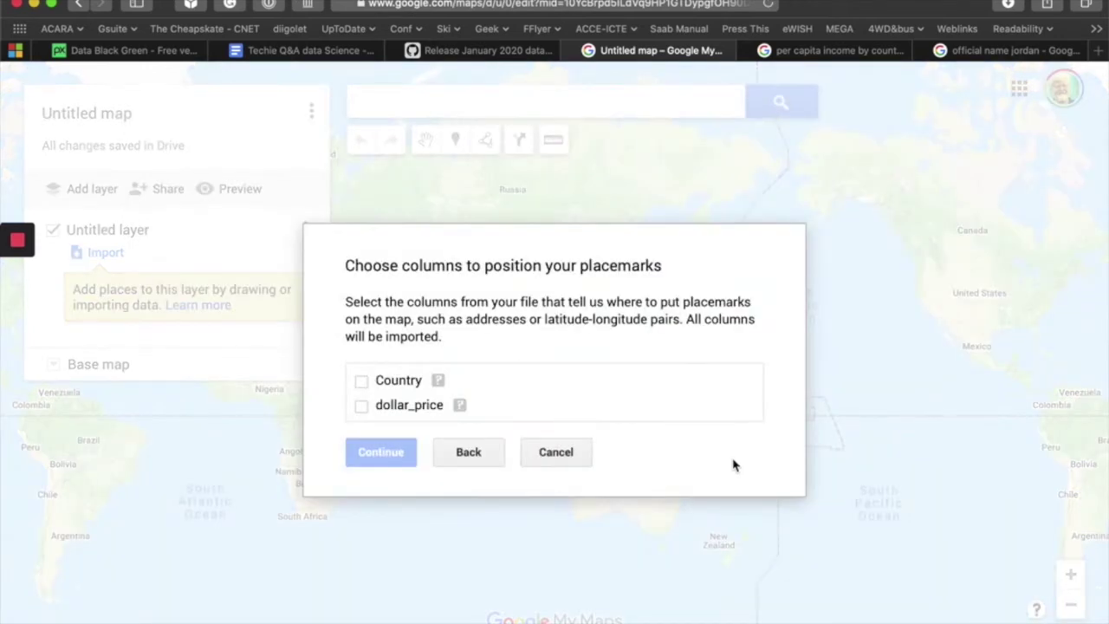
Step: Position the imported placemarks by the Country column and title the markers with dollar_price
click(363, 383)
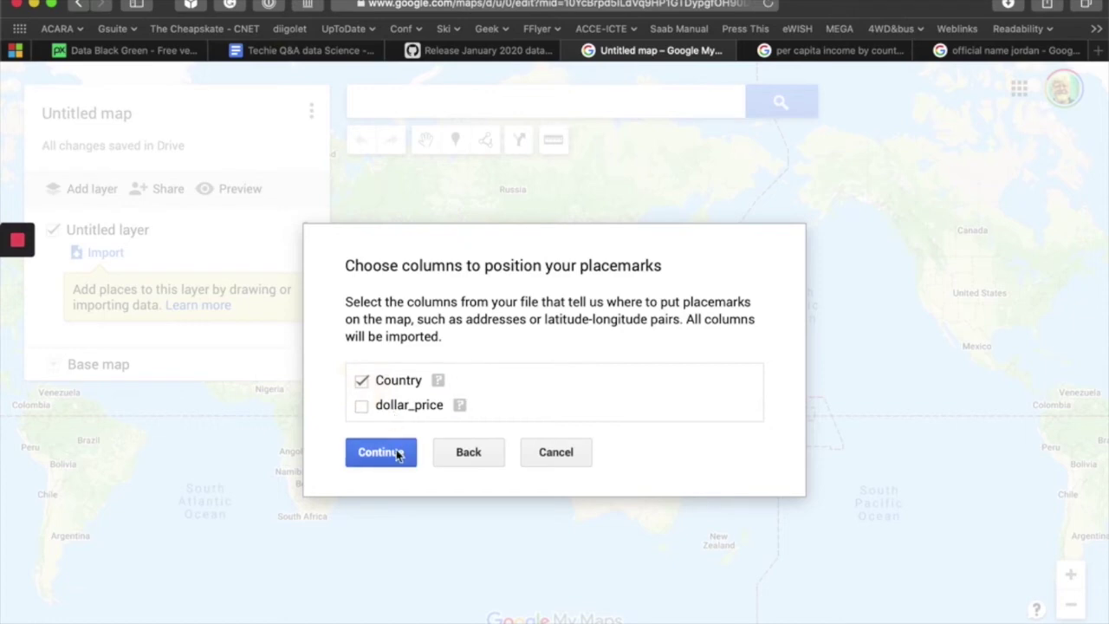
click(397, 453)
click(404, 396)
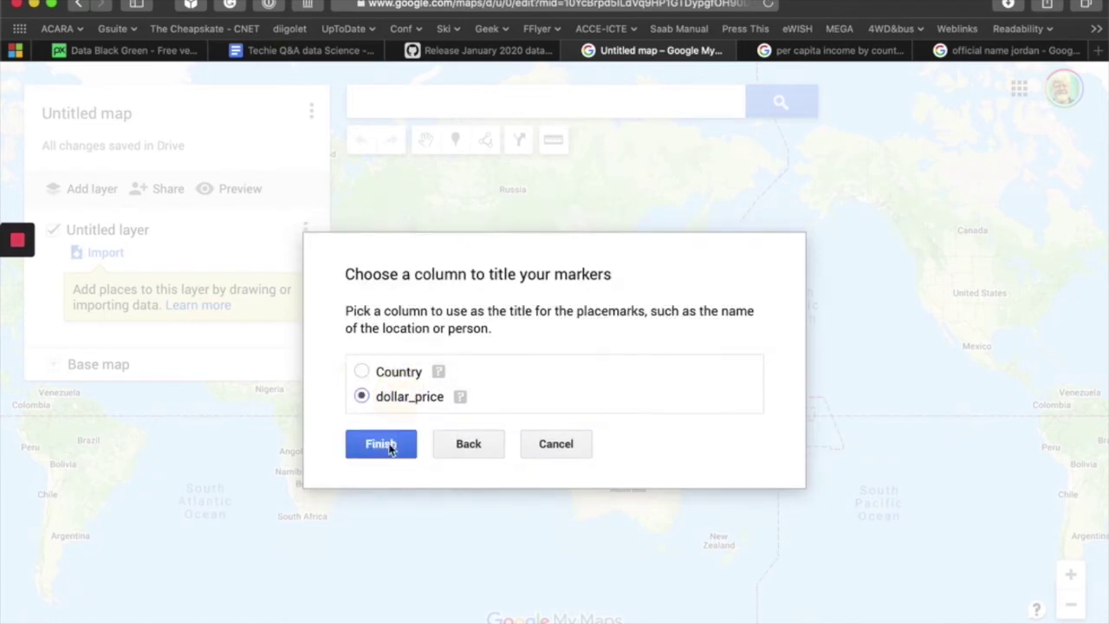
click(390, 450)
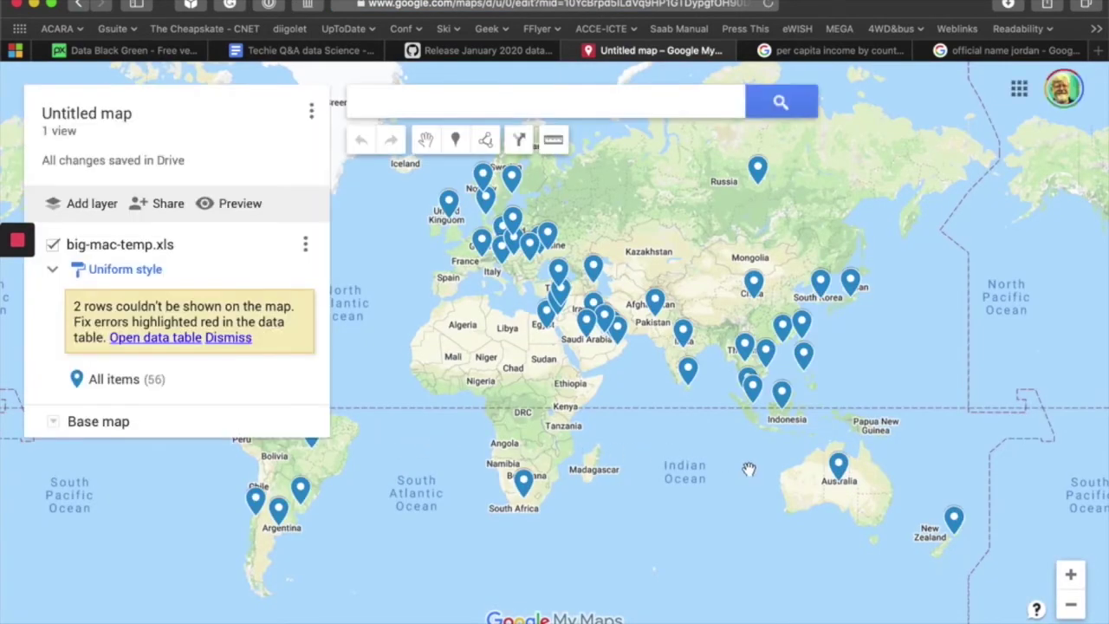
Step: Inspect the Australia and New Zealand placemarks and open the layer's data table to examine the rows flagged with errors
click(839, 468)
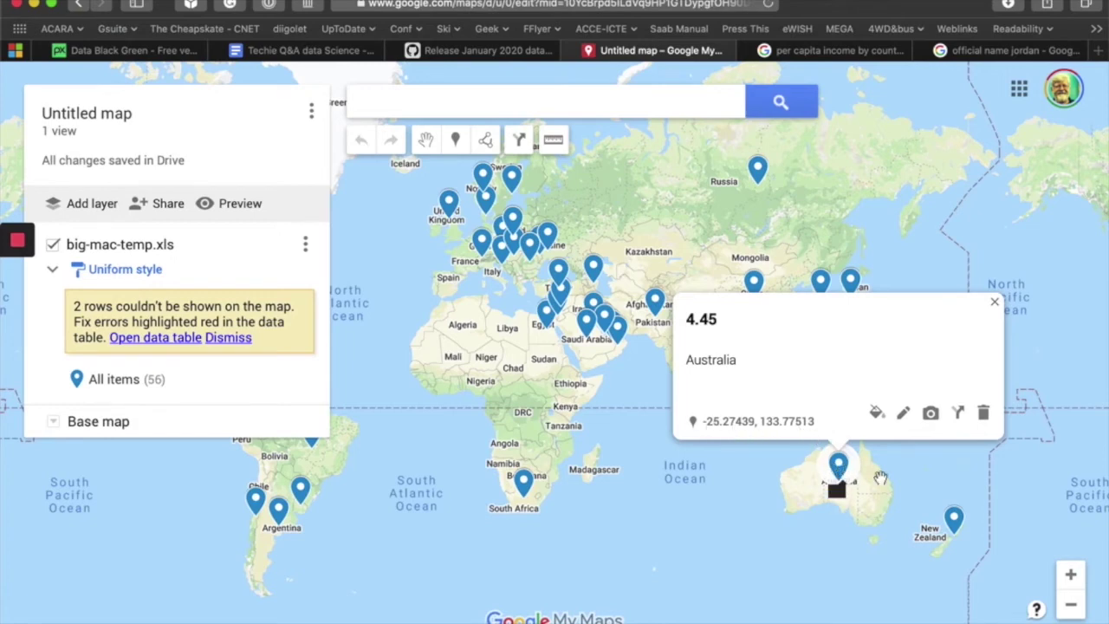
click(954, 518)
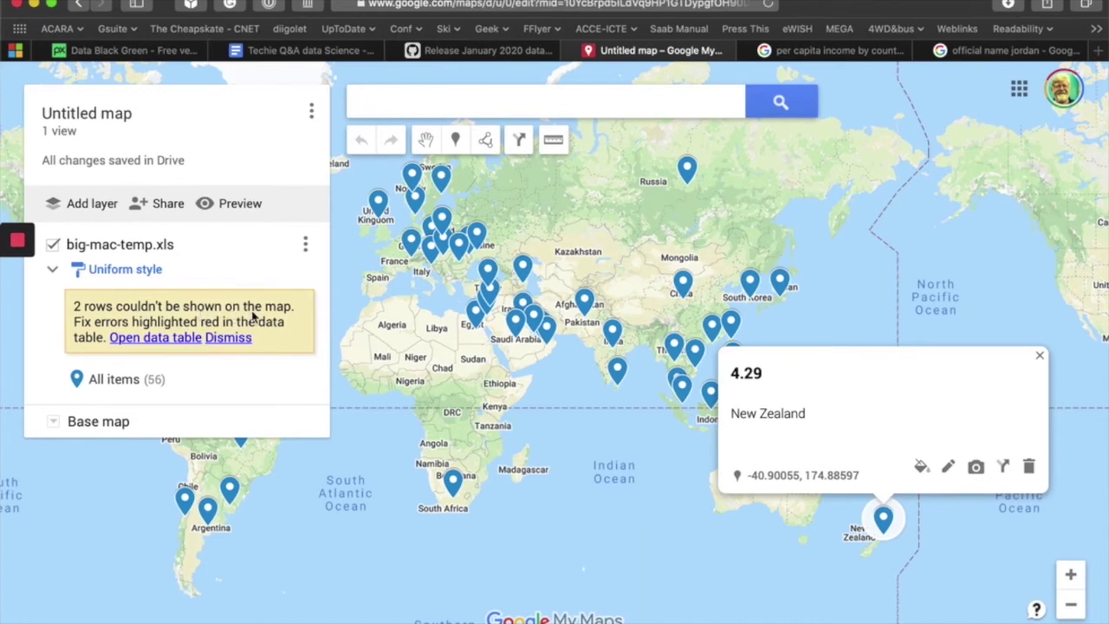
click(158, 340)
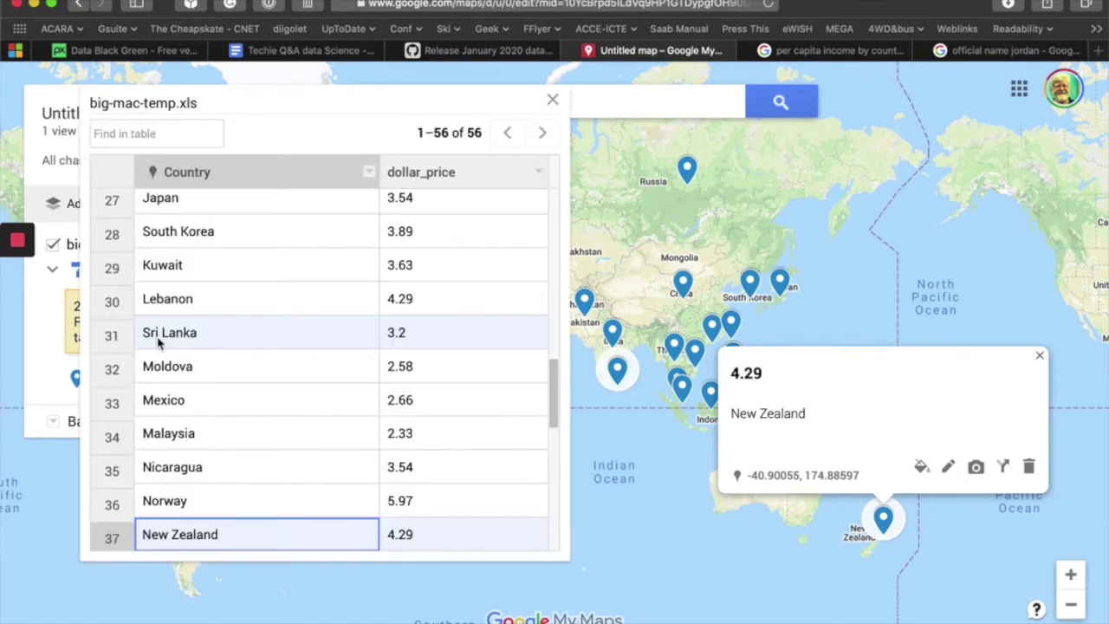
scroll(225, 240, up, 10)
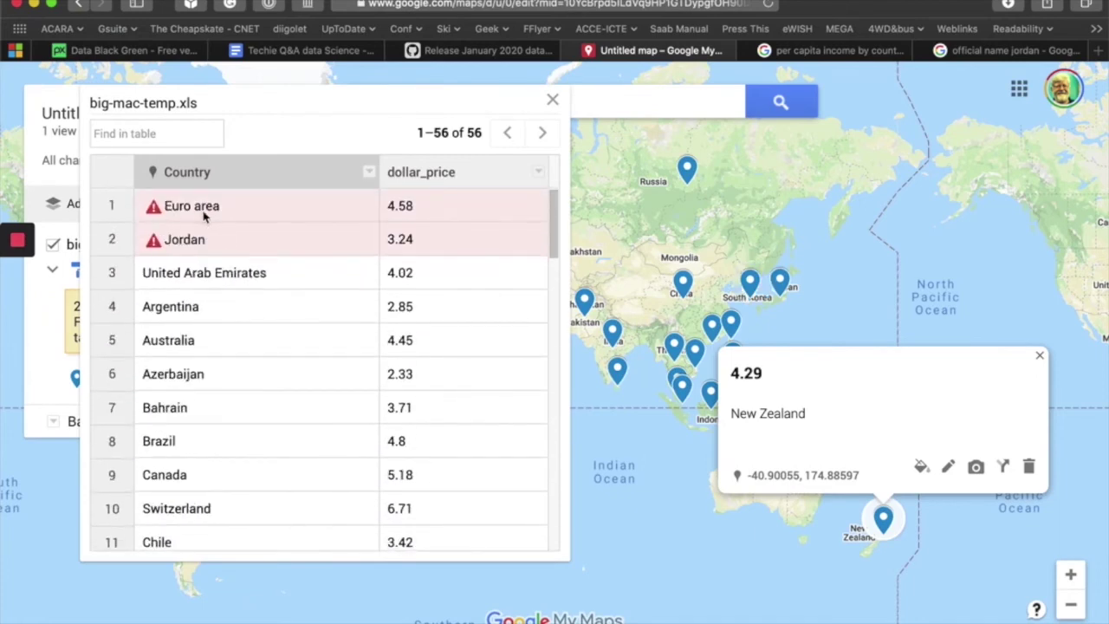
Step: Delete the Euro area row from the big-mac-temp.xls data table
click(274, 105)
drag(624, 235, 772, 247)
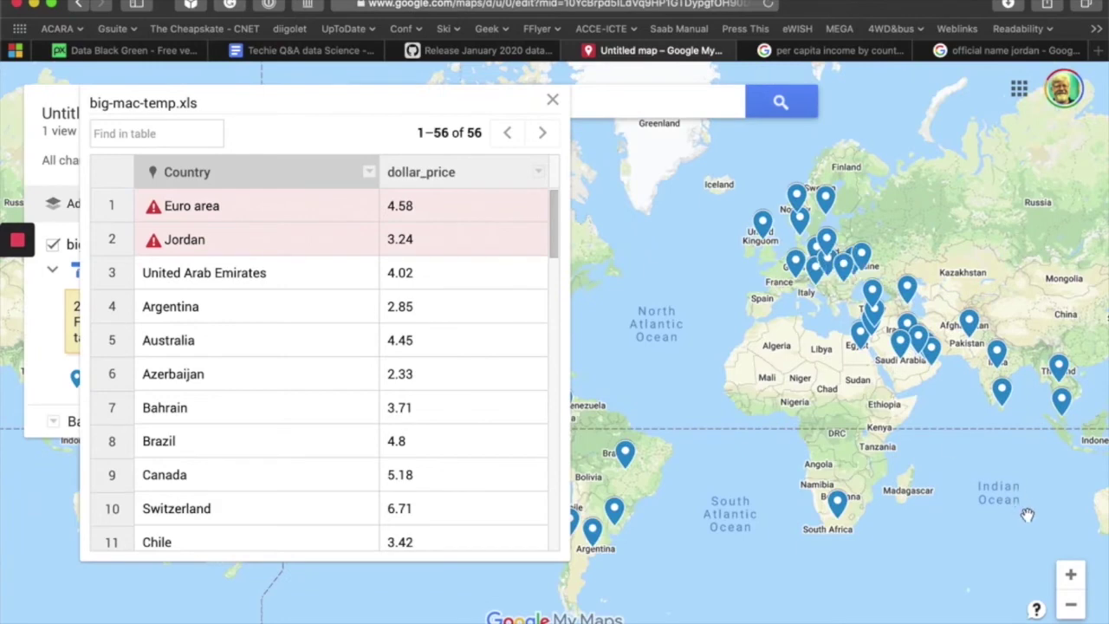
click(1071, 575)
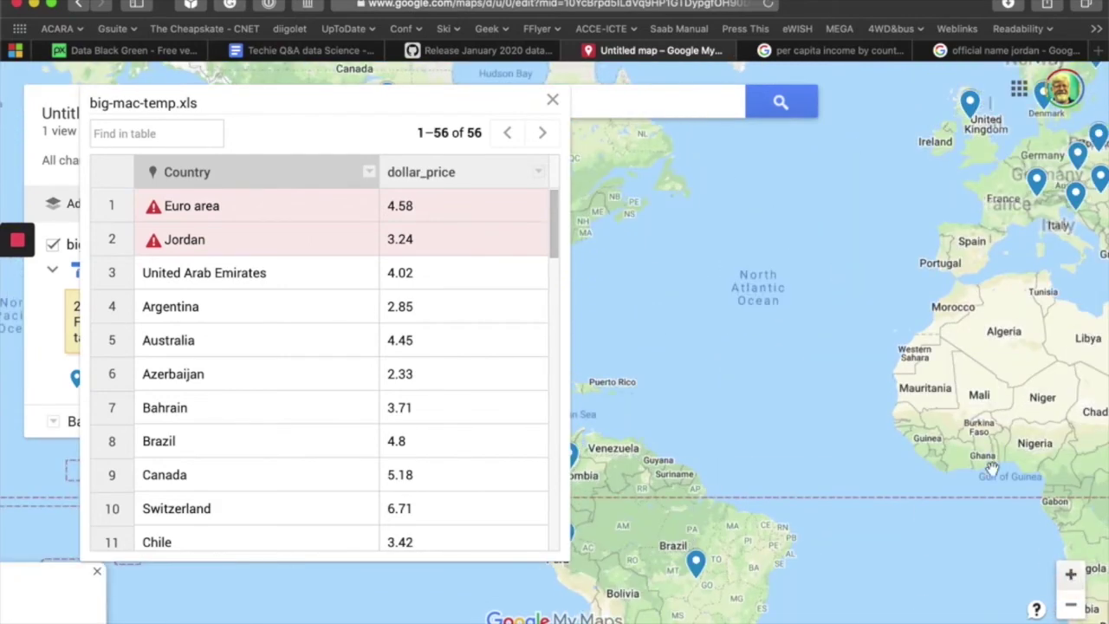
drag(832, 442, 790, 468)
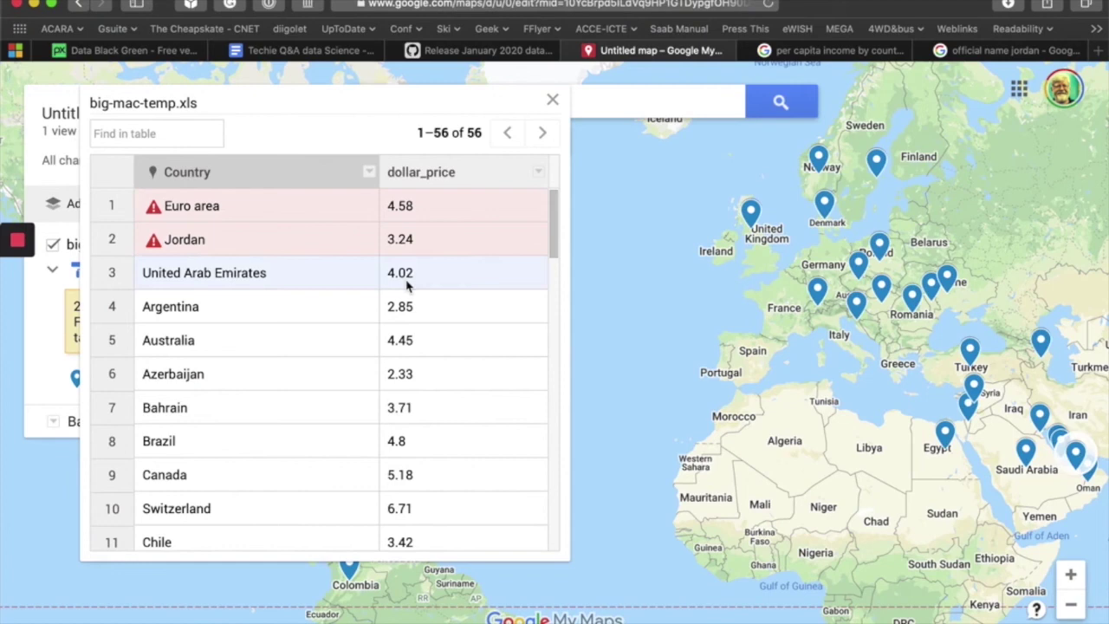
click(118, 212)
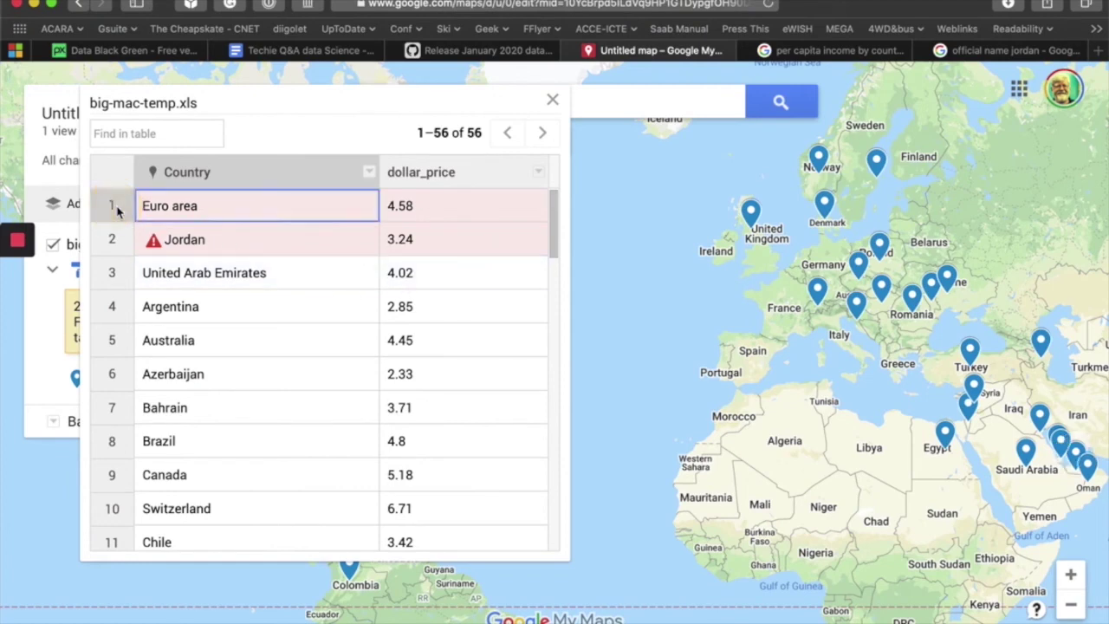
right_click(118, 212)
right_click(119, 208)
click(100, 203)
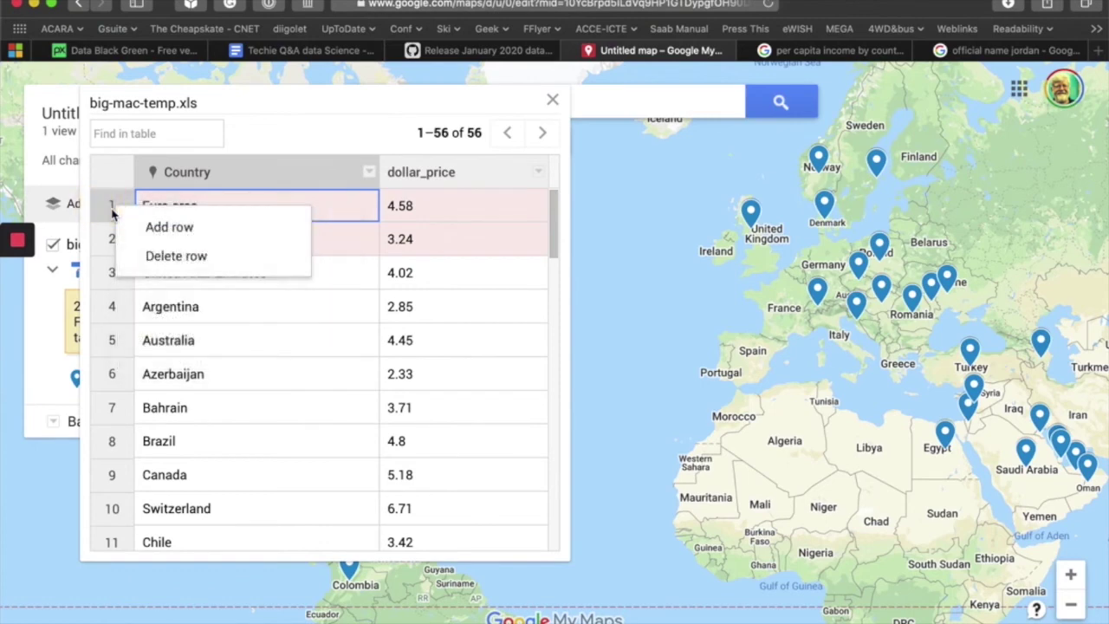
click(160, 260)
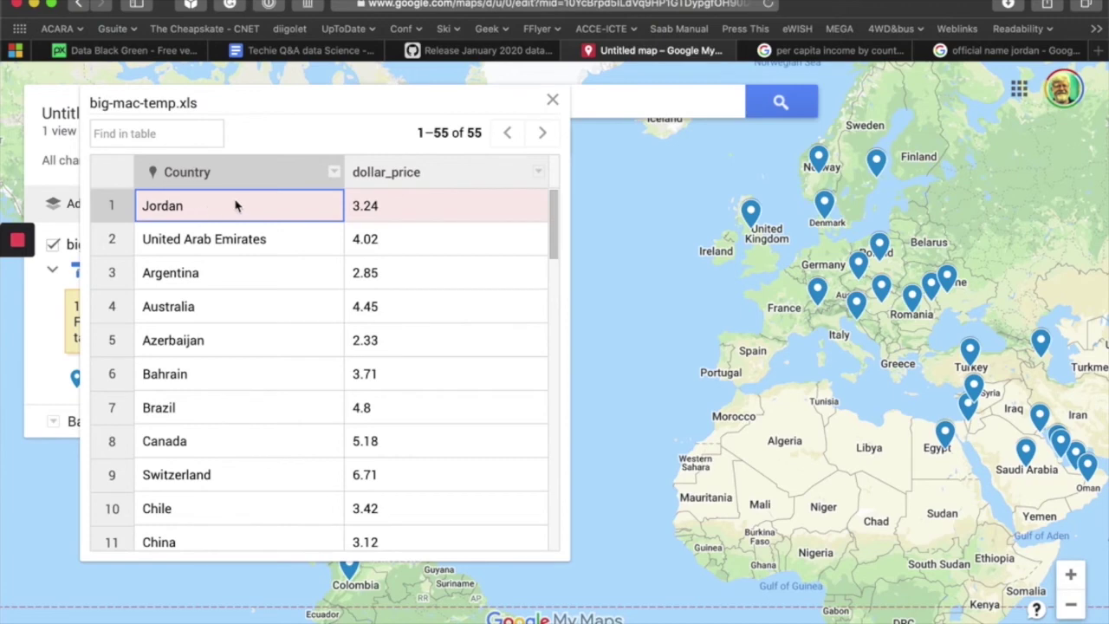
Step: Replace the Country value Jordan in row 1 of the data table with "the Hashemite Kingdom of Jordan", copied from the open Google search result
click(1019, 50)
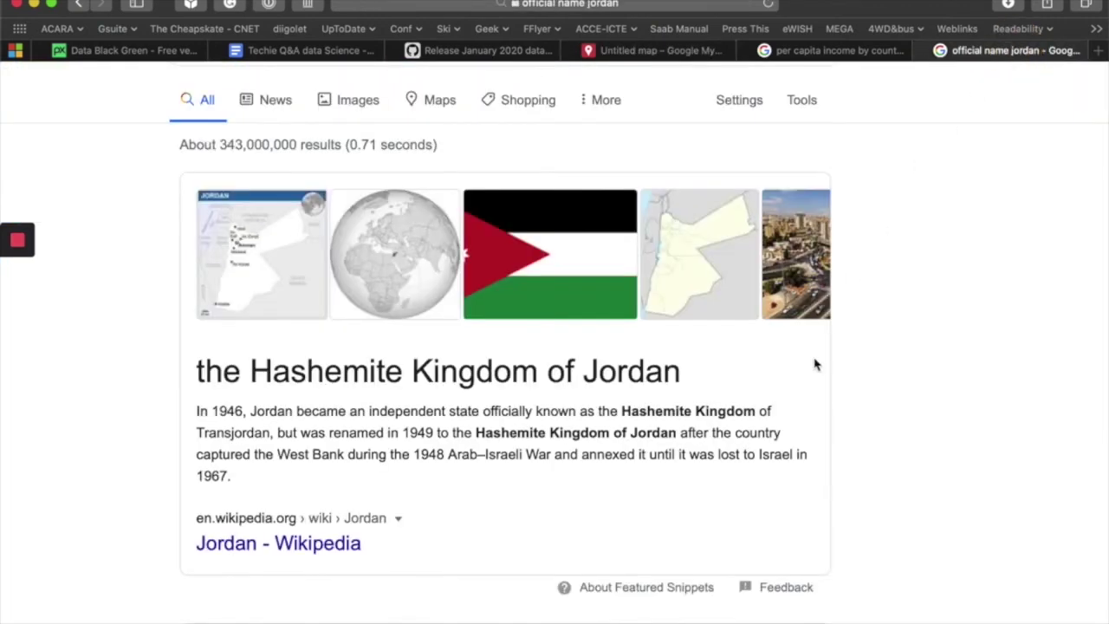
drag(705, 373, 208, 366)
key(super+c)
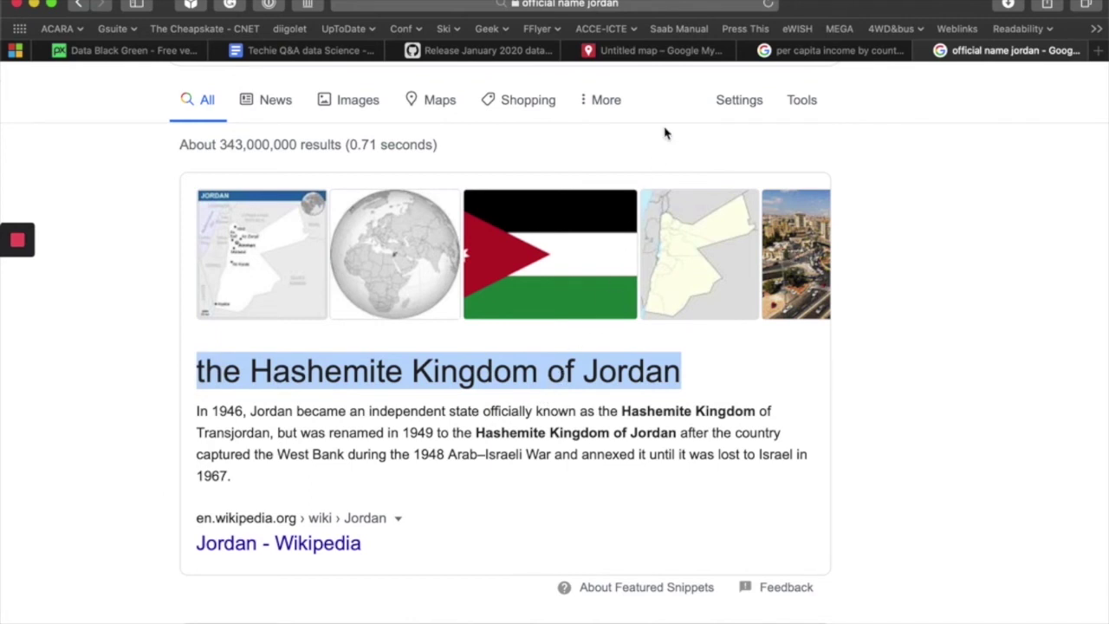
click(693, 54)
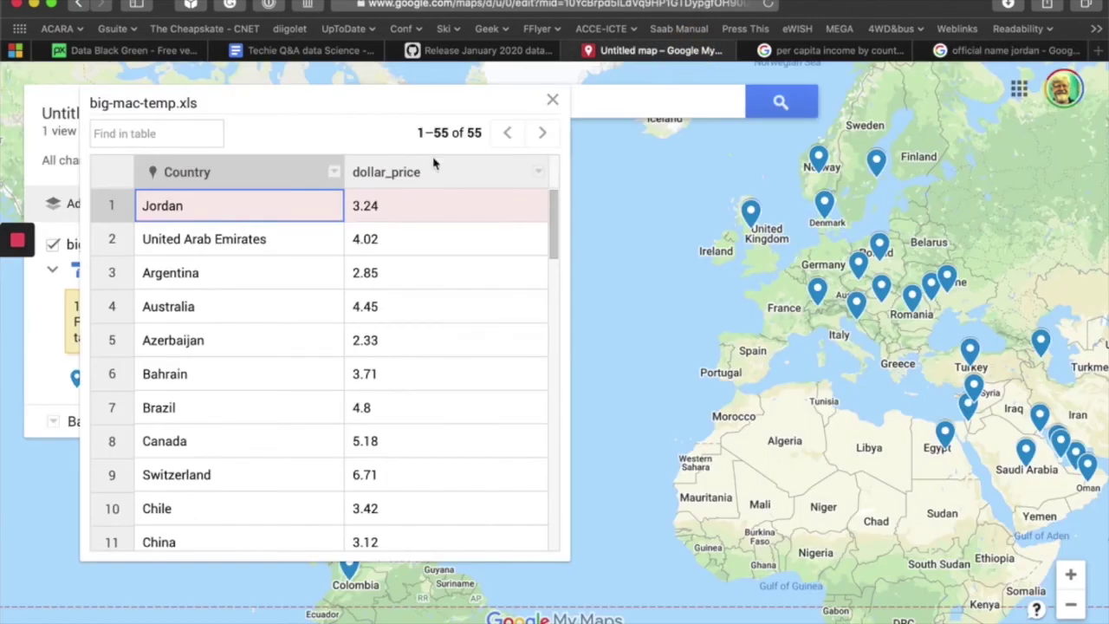
click(269, 207)
drag(186, 208, 141, 210)
key(super+v)
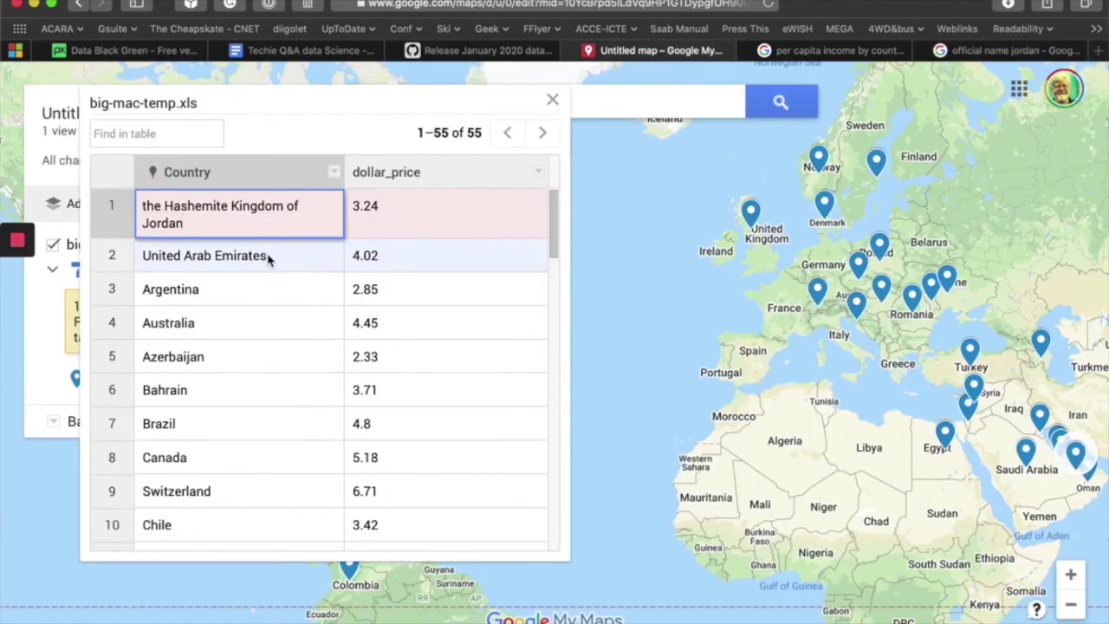
click(437, 220)
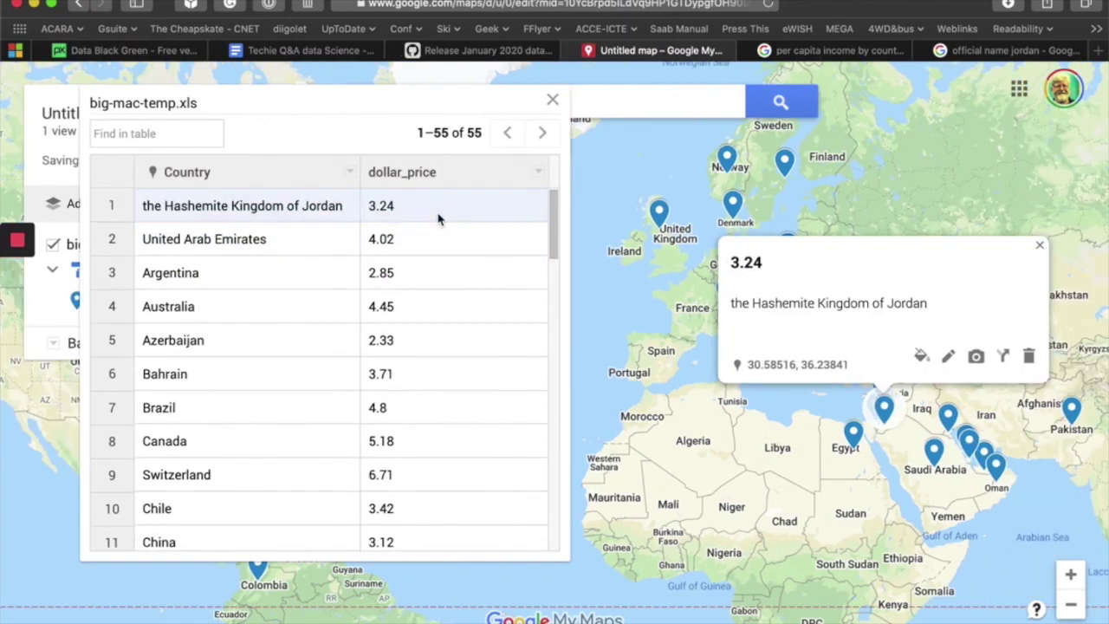
click(1041, 249)
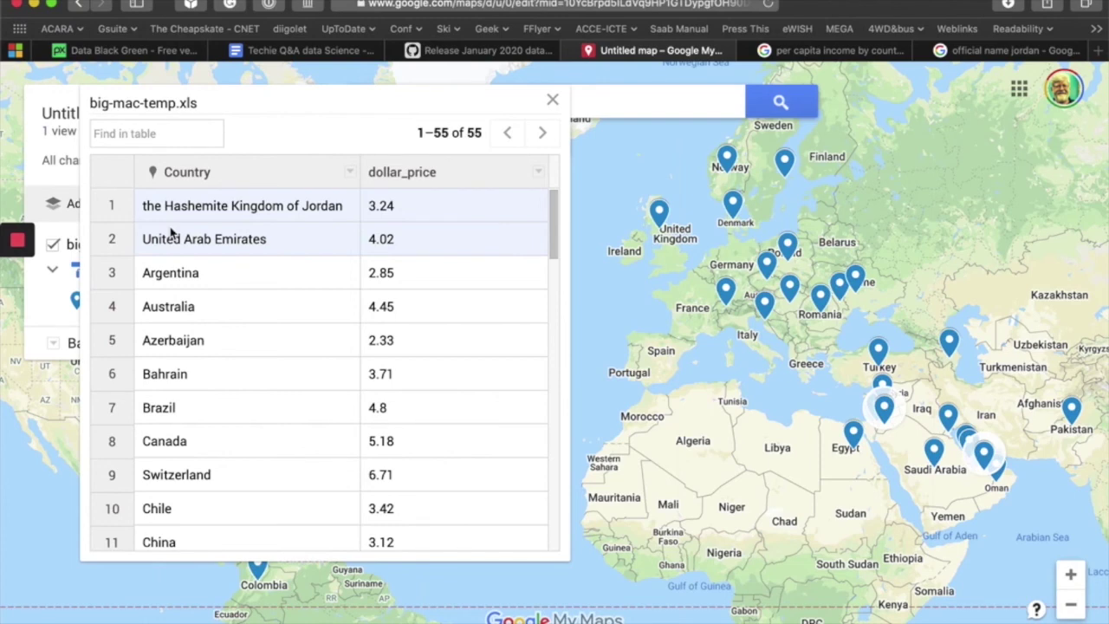
Step: Review all rows of the big-mac-temp.xls data table for remaining errors and close the table
scroll(213, 389, down, 10)
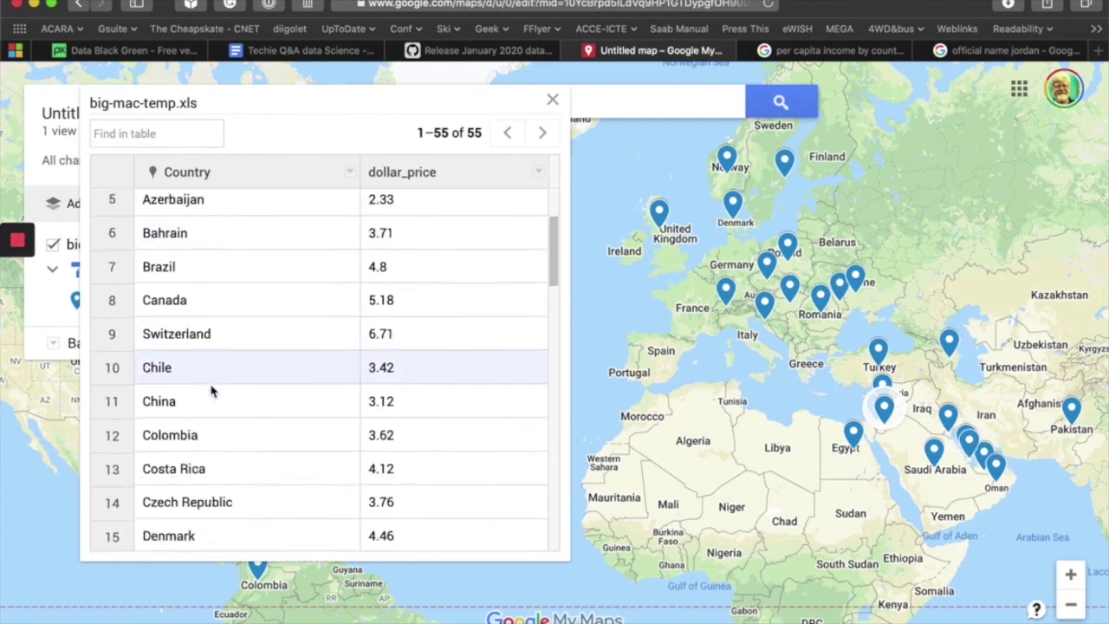
scroll(213, 392, down, 15)
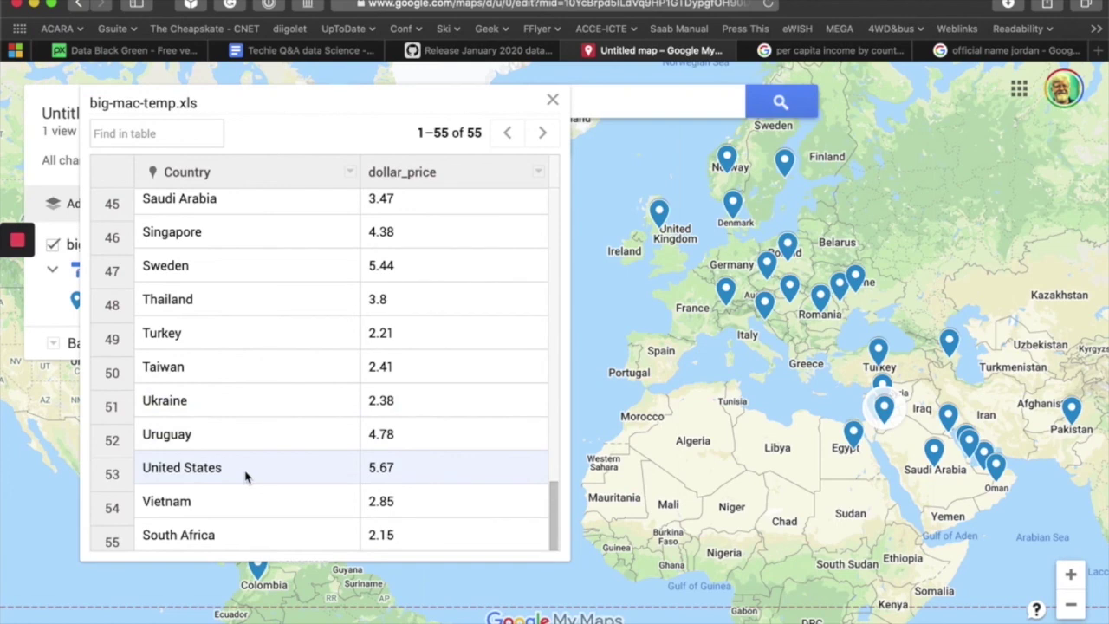
scroll(246, 475, up, 20)
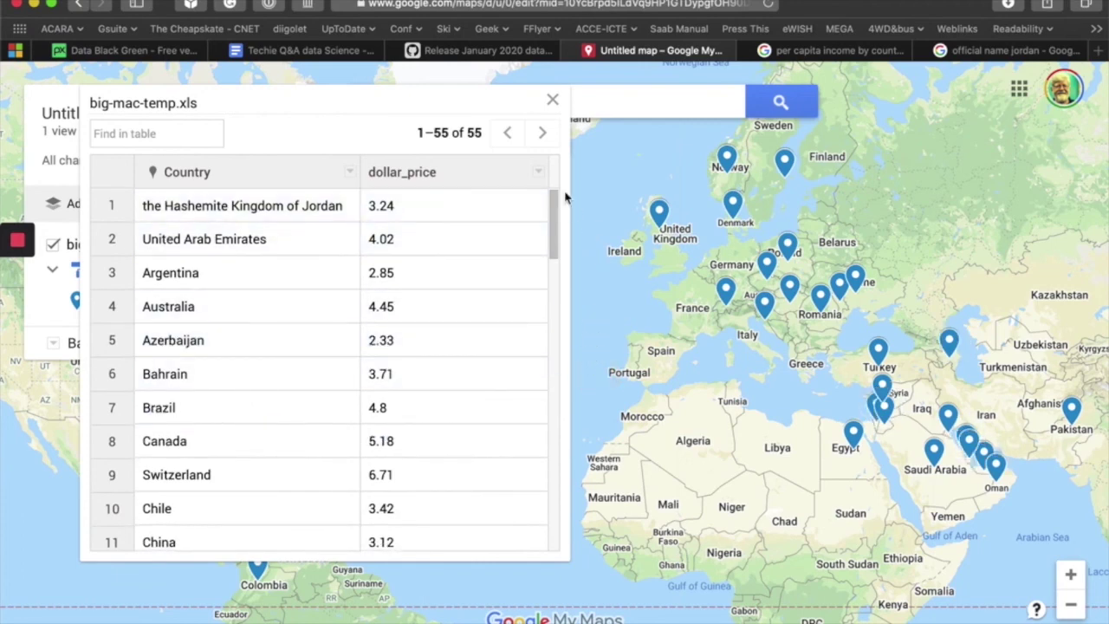
click(552, 100)
Step: Examine the spread of placemarks across Asia, Africa and South America and inspect the Saudi Arabia and Egypt placemark details
drag(547, 362, 405, 358)
drag(541, 397, 457, 366)
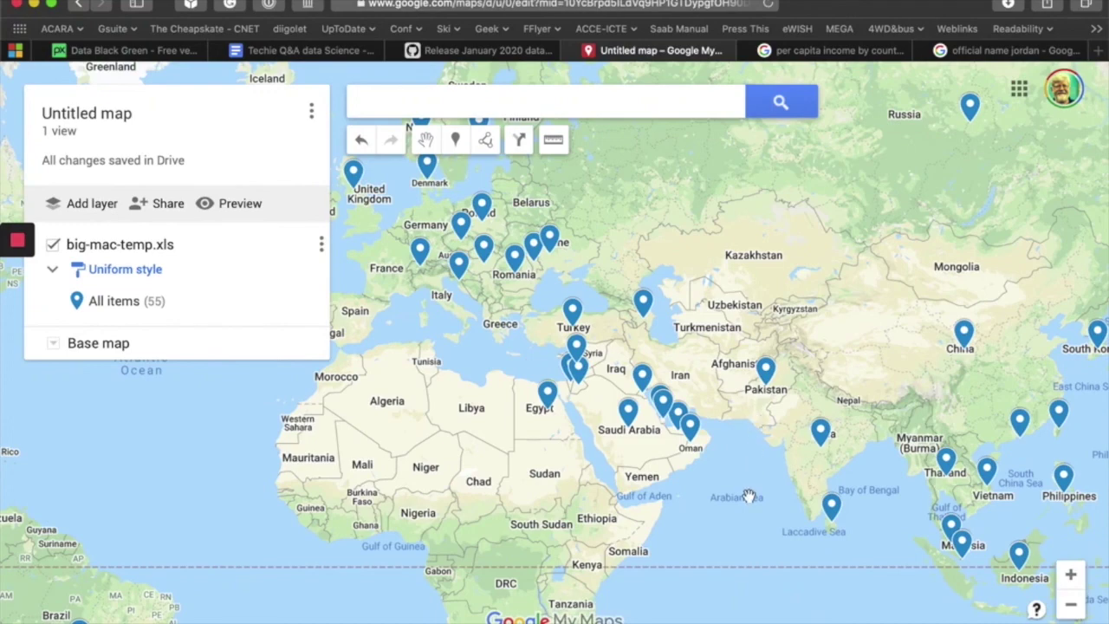
drag(737, 538, 743, 388)
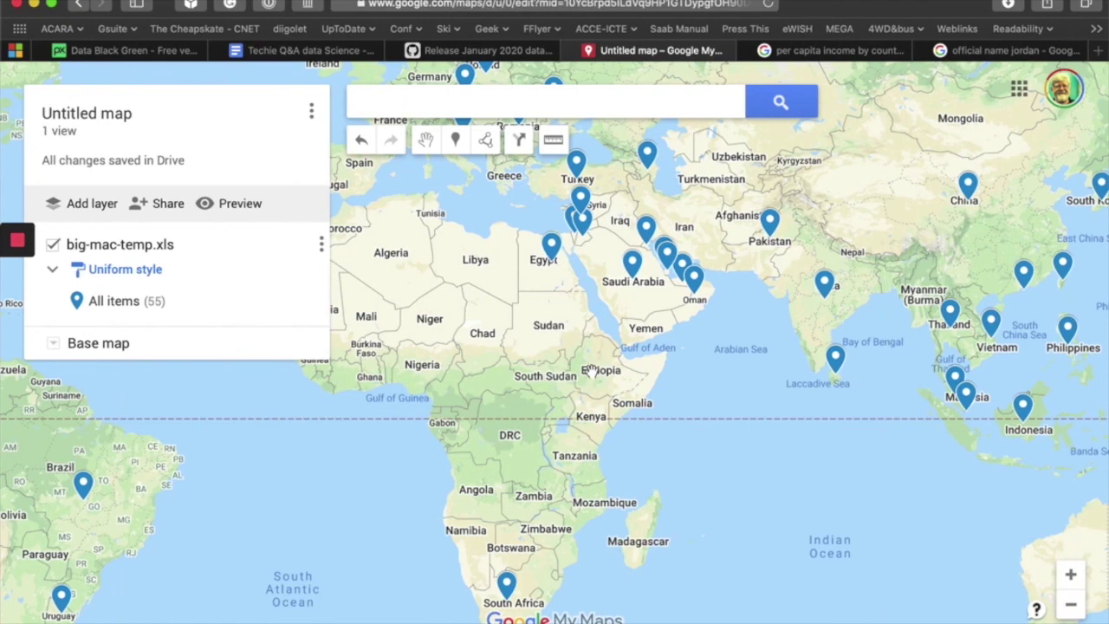
drag(565, 322, 698, 363)
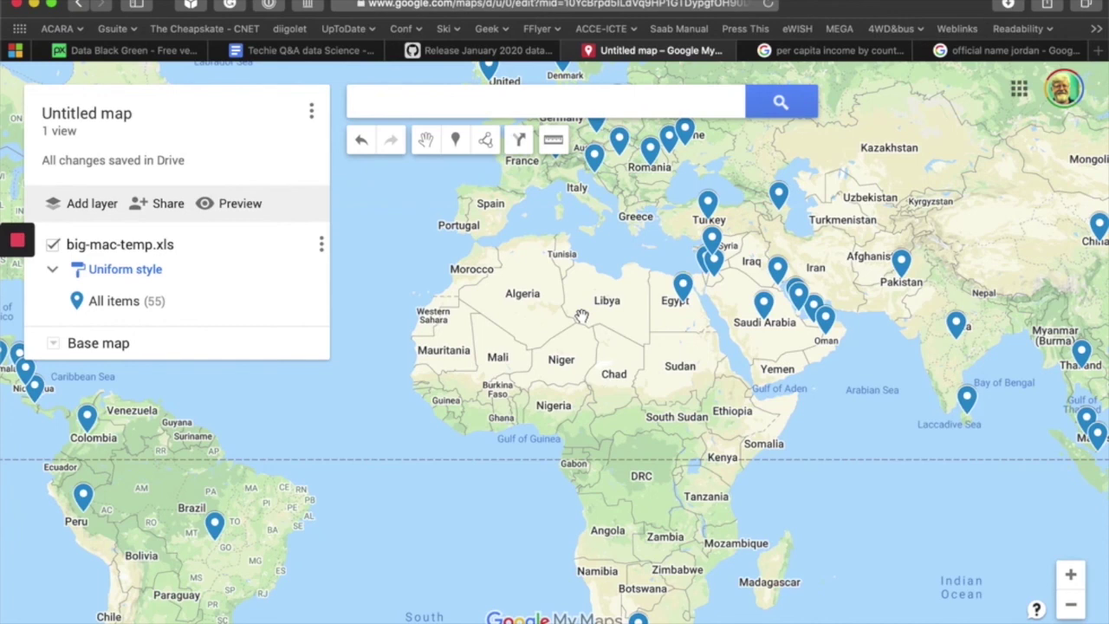
click(763, 303)
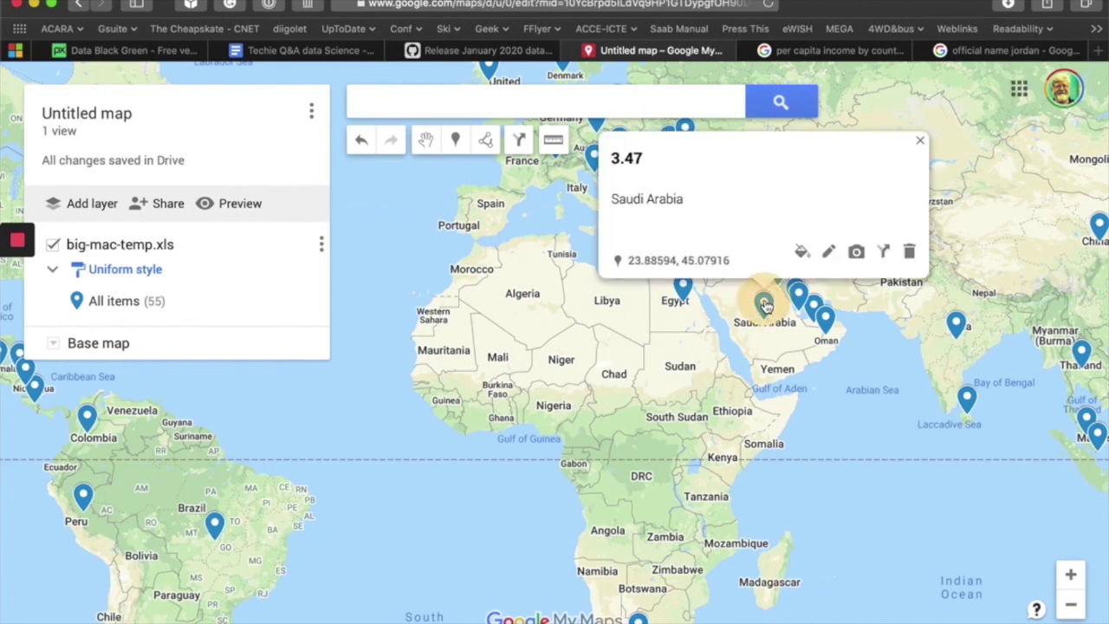
click(683, 289)
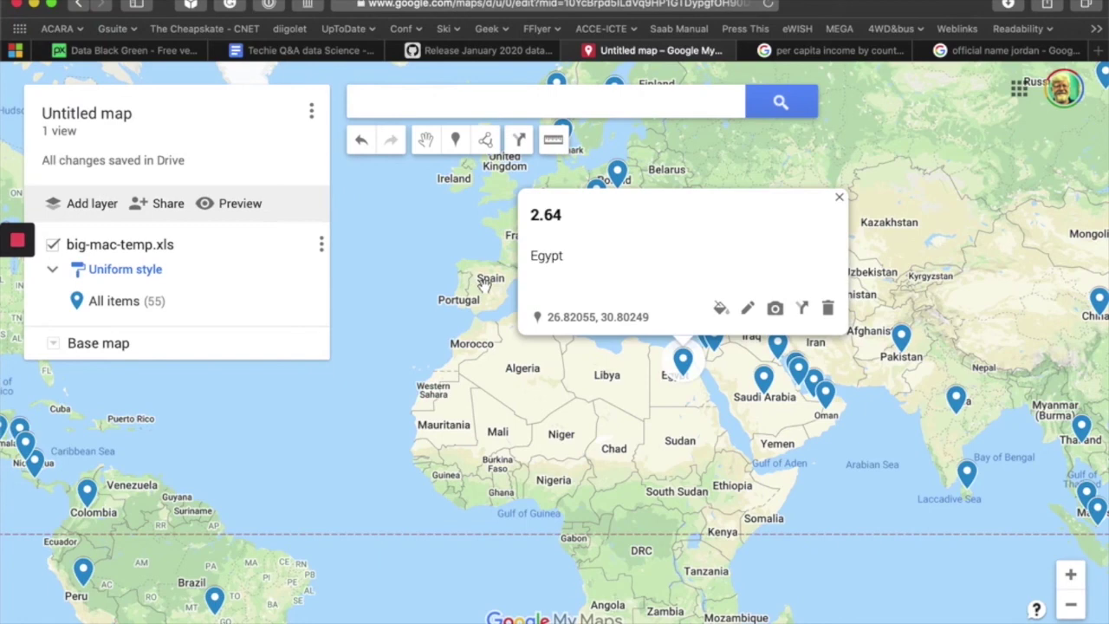
mouse_move(21, 242)
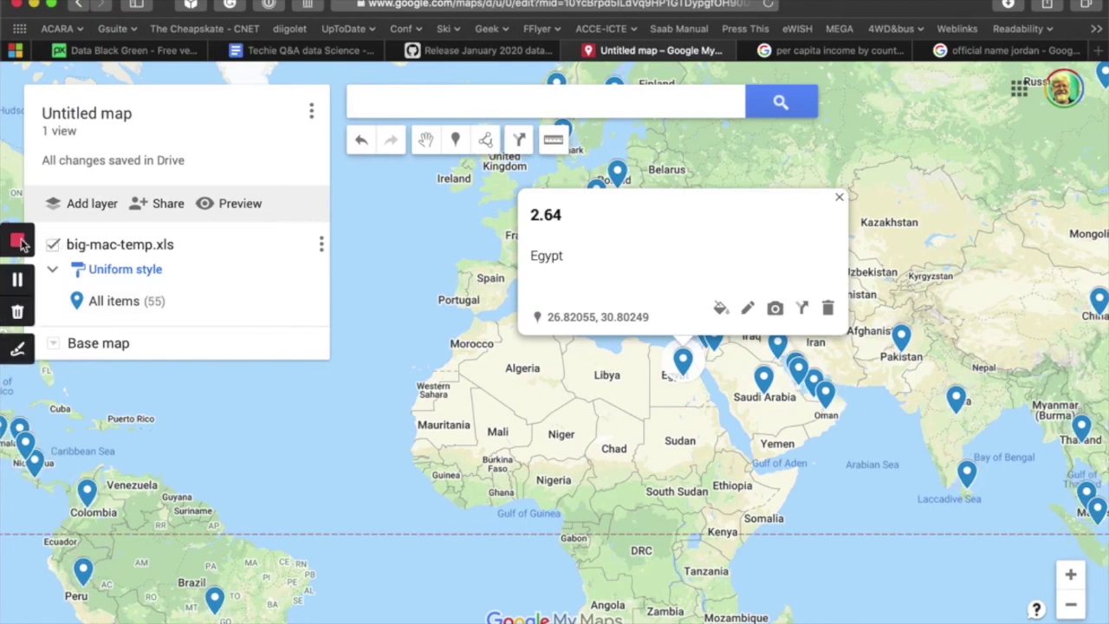